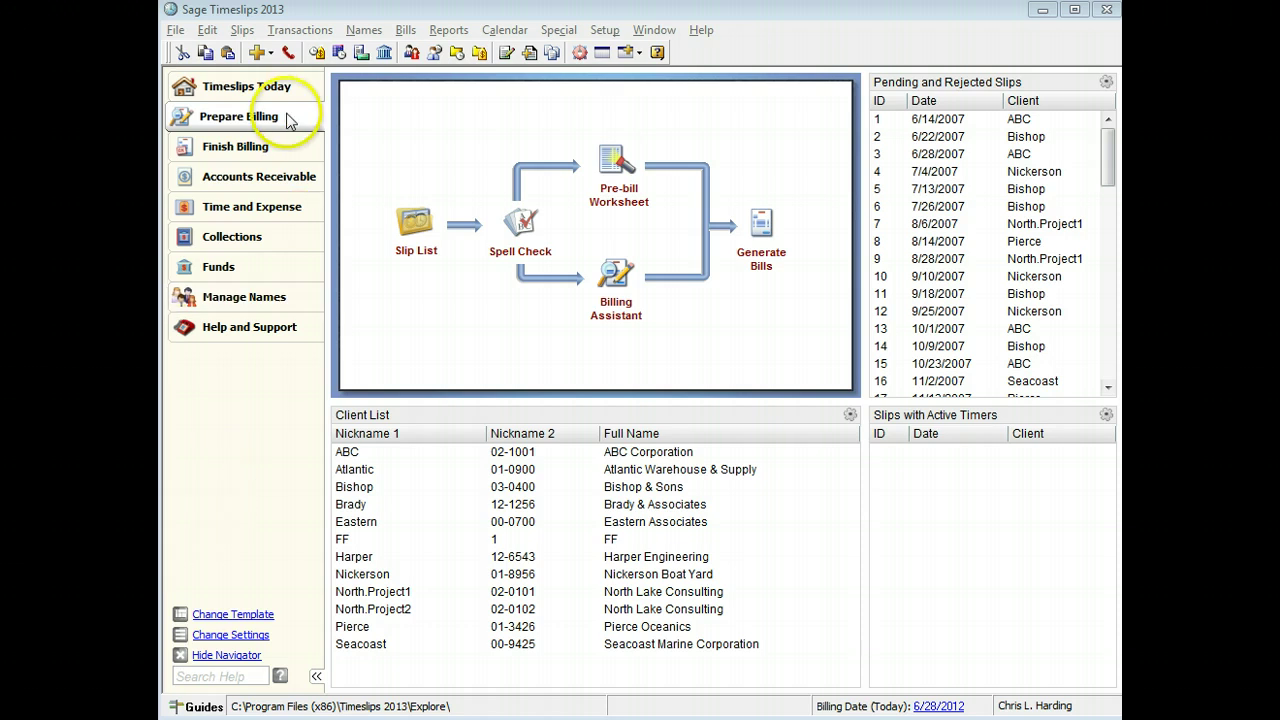
# Open the Billing Assistant and go to the billing details of the client Brady
pyautogui.click(616, 290)
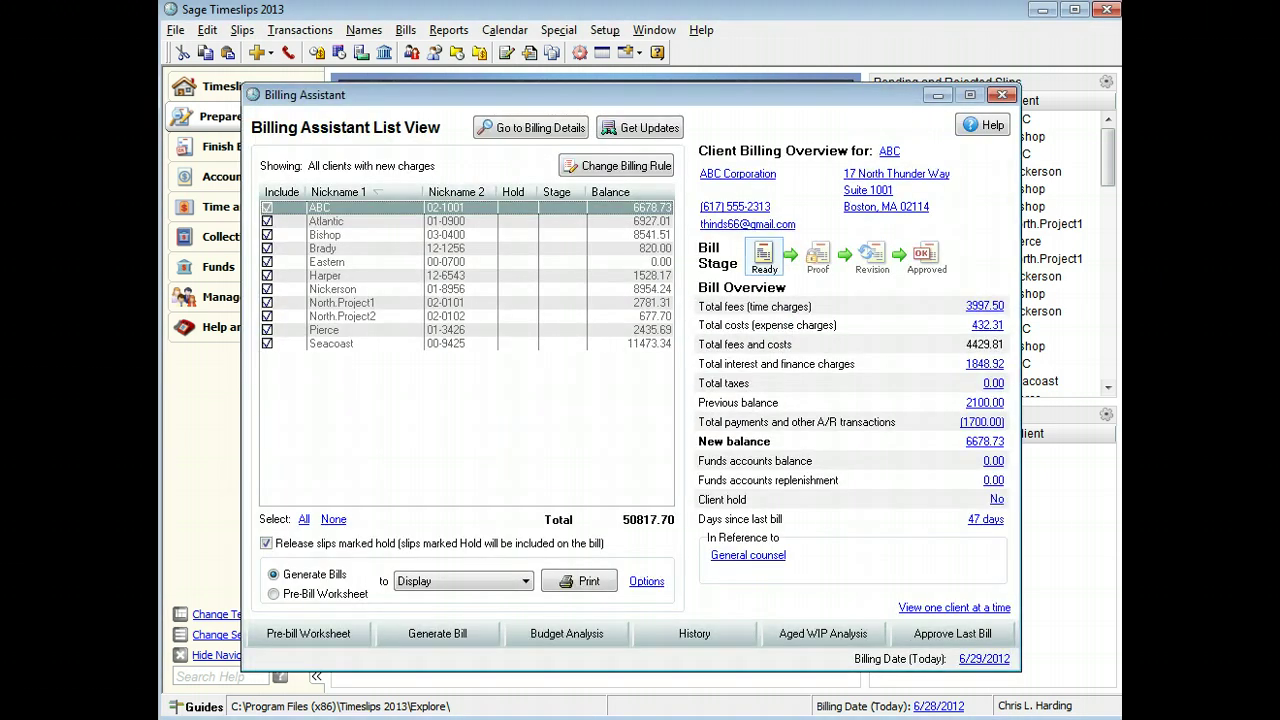
pyautogui.click(388, 250)
pyautogui.click(538, 128)
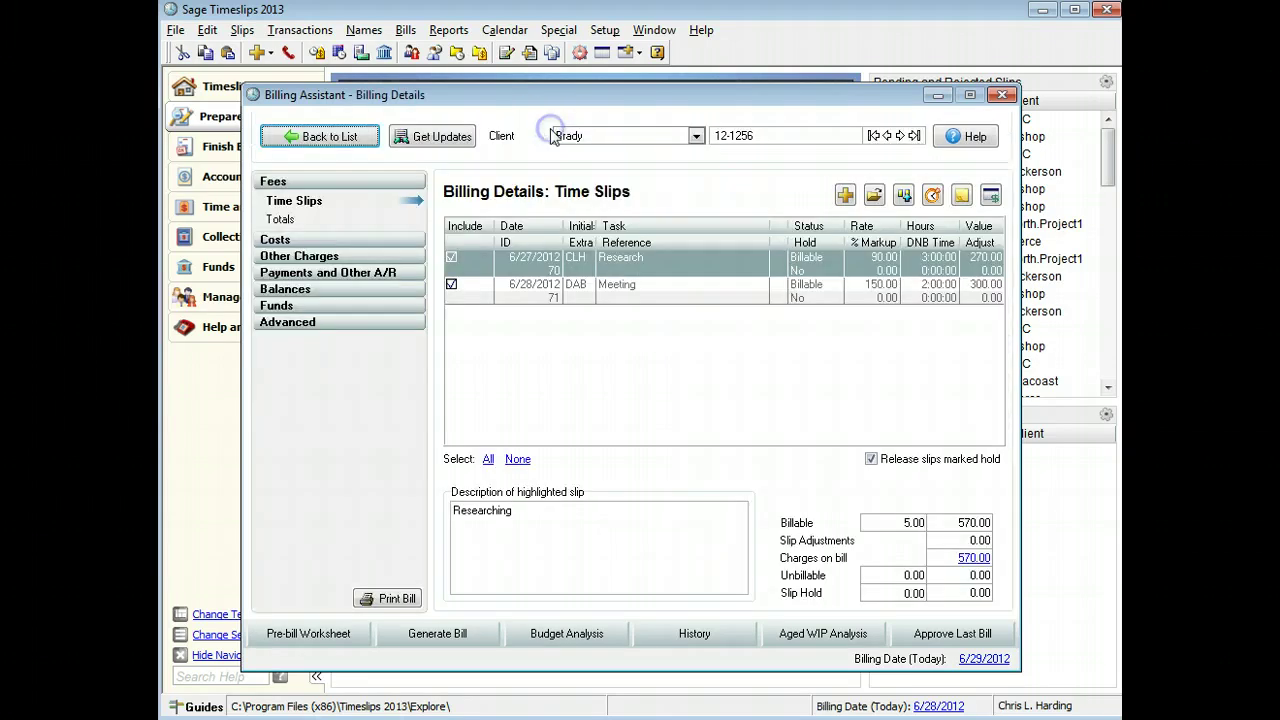
# Show the client's fee totals and open the billing arrangement settings, with Time and Expense Arrangements selected
pyautogui.click(308, 222)
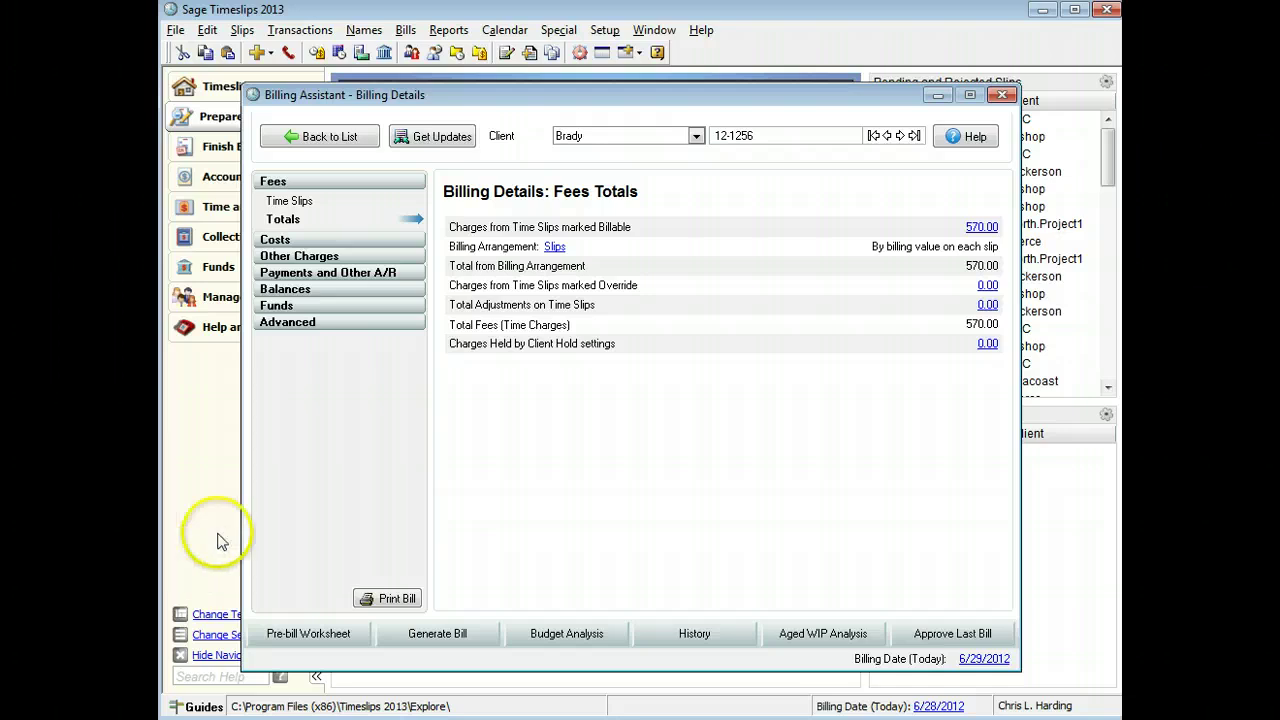
pyautogui.click(554, 247)
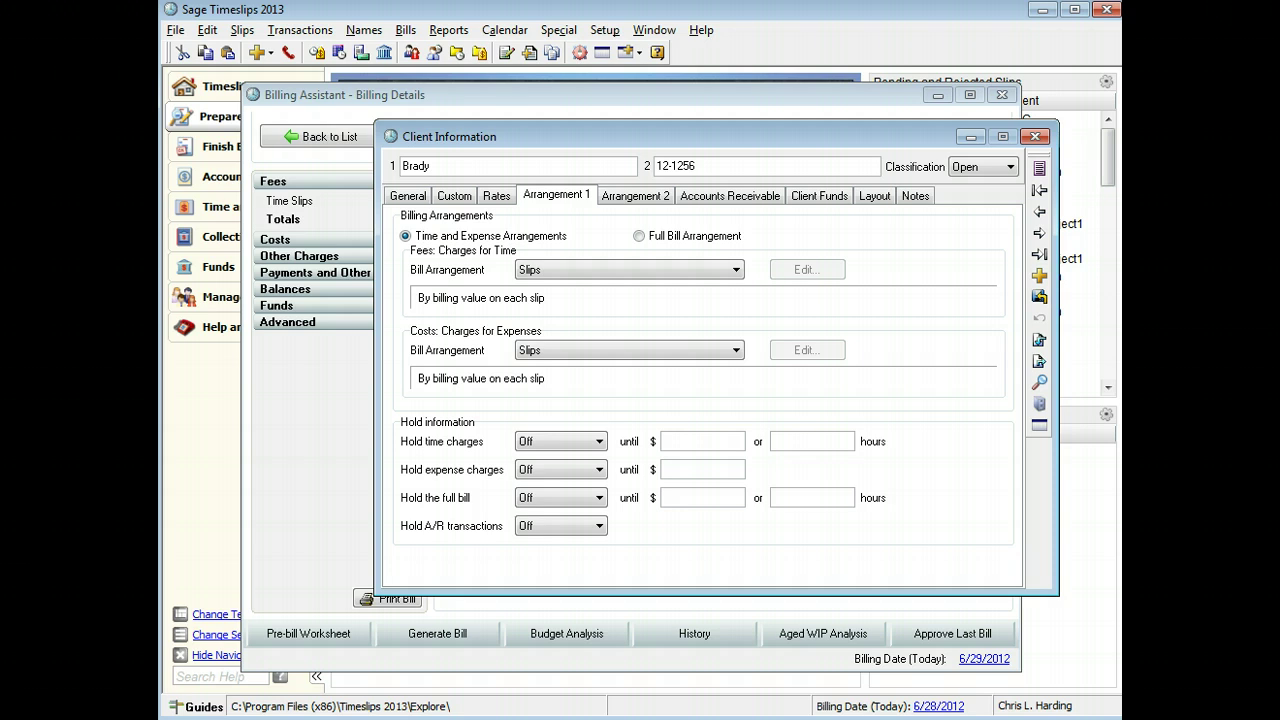
pyautogui.click(406, 237)
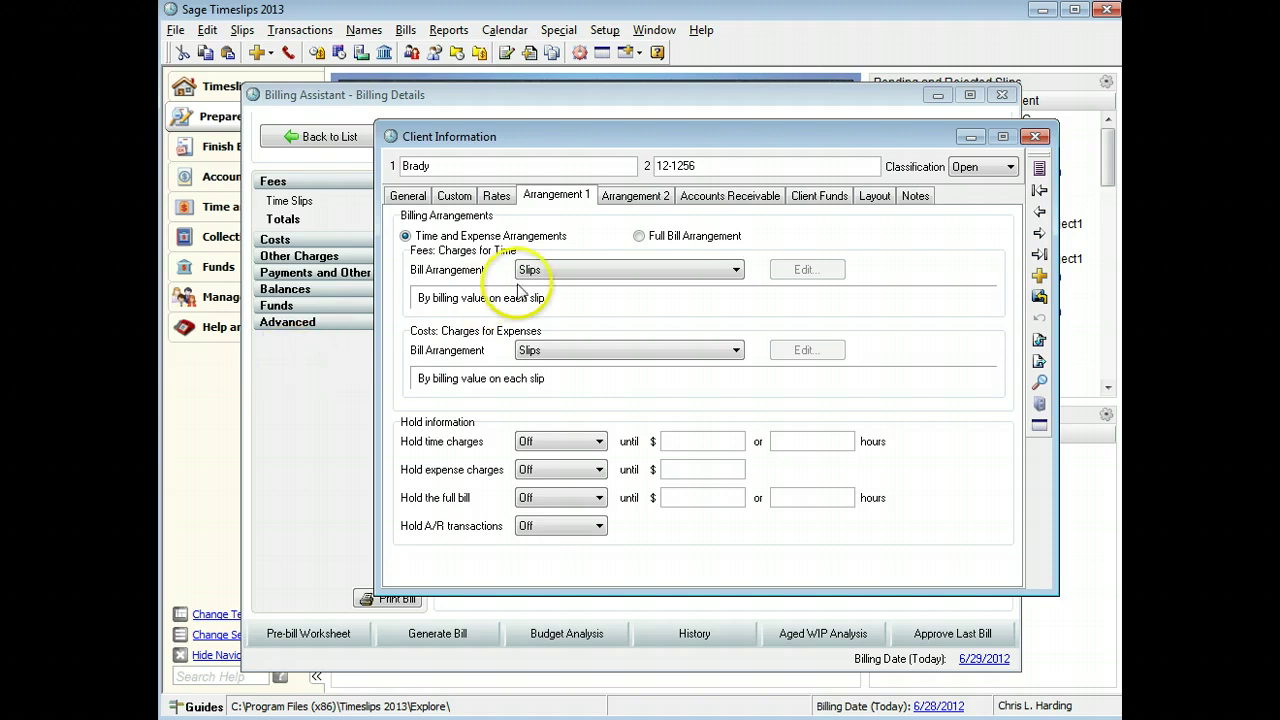
# Set the bill arrangement for time charges to Adjust total charges
pyautogui.click(570, 272)
pyautogui.click(570, 272)
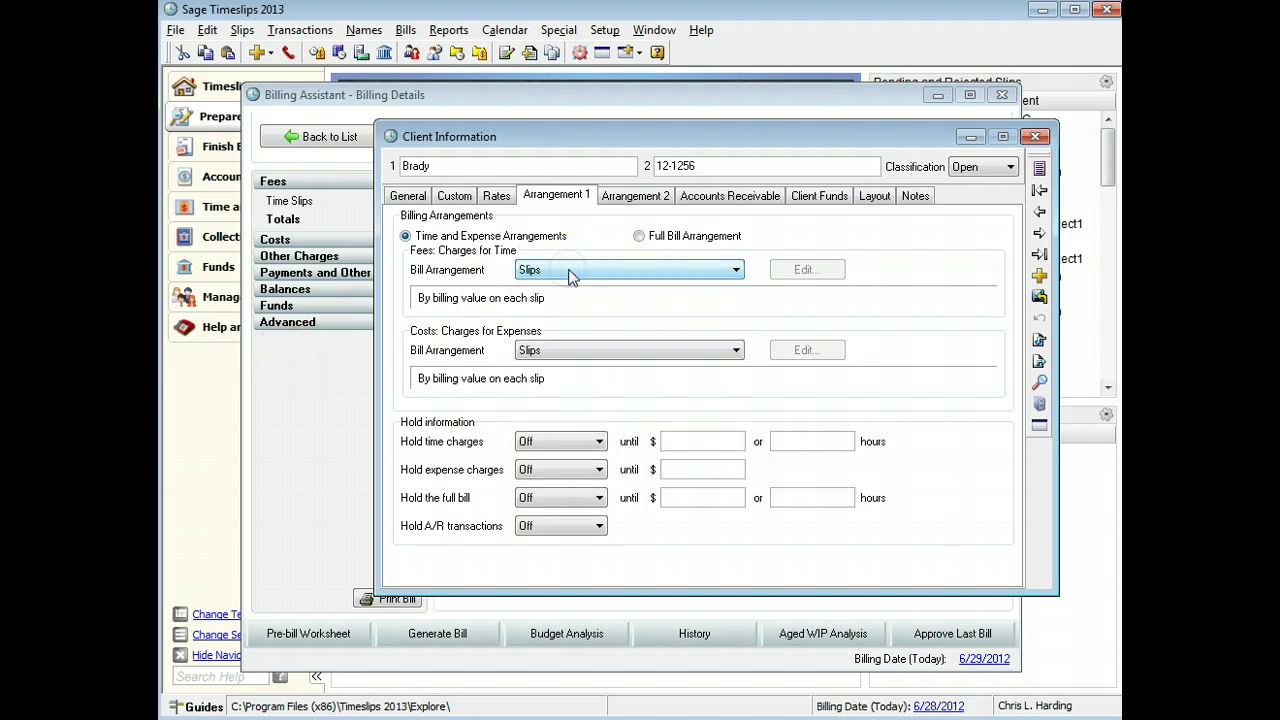
pyautogui.click(563, 276)
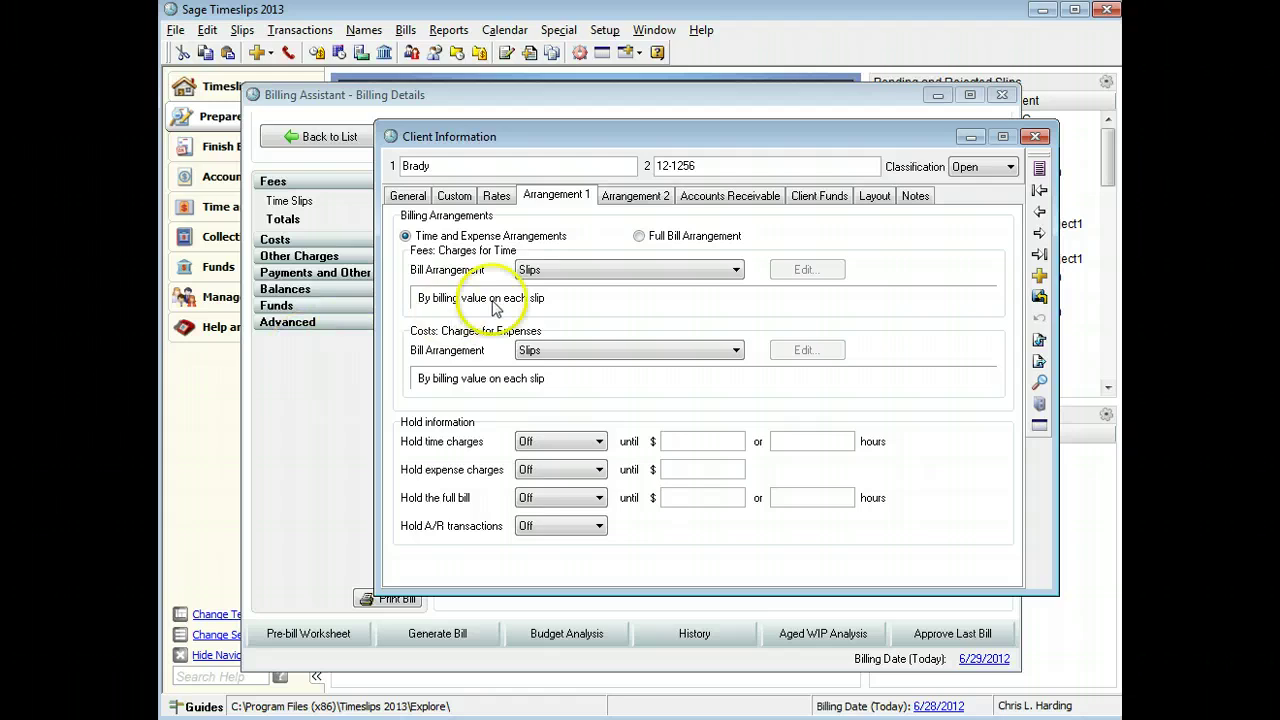
pyautogui.click(577, 276)
pyautogui.click(577, 285)
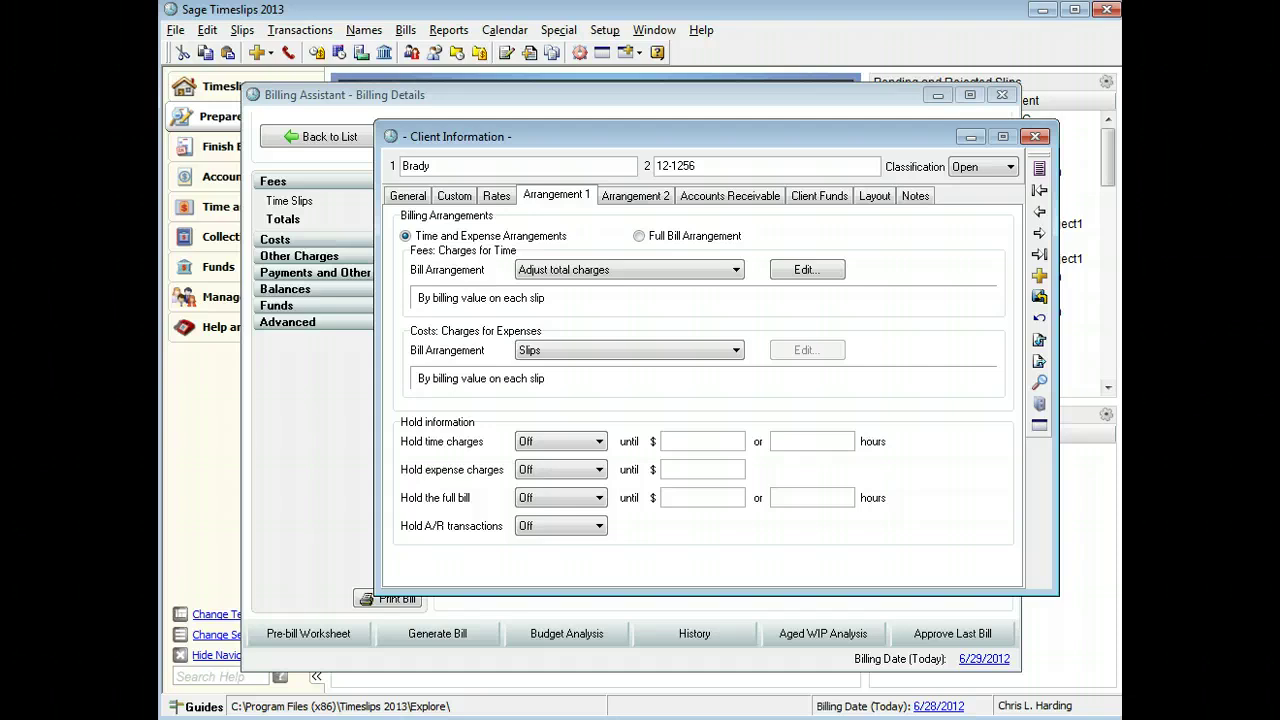
# Switch the time charges arrangement to Adjust by timekeeper, then to Adjust by task
pyautogui.click(594, 272)
pyautogui.click(594, 310)
pyautogui.click(636, 270)
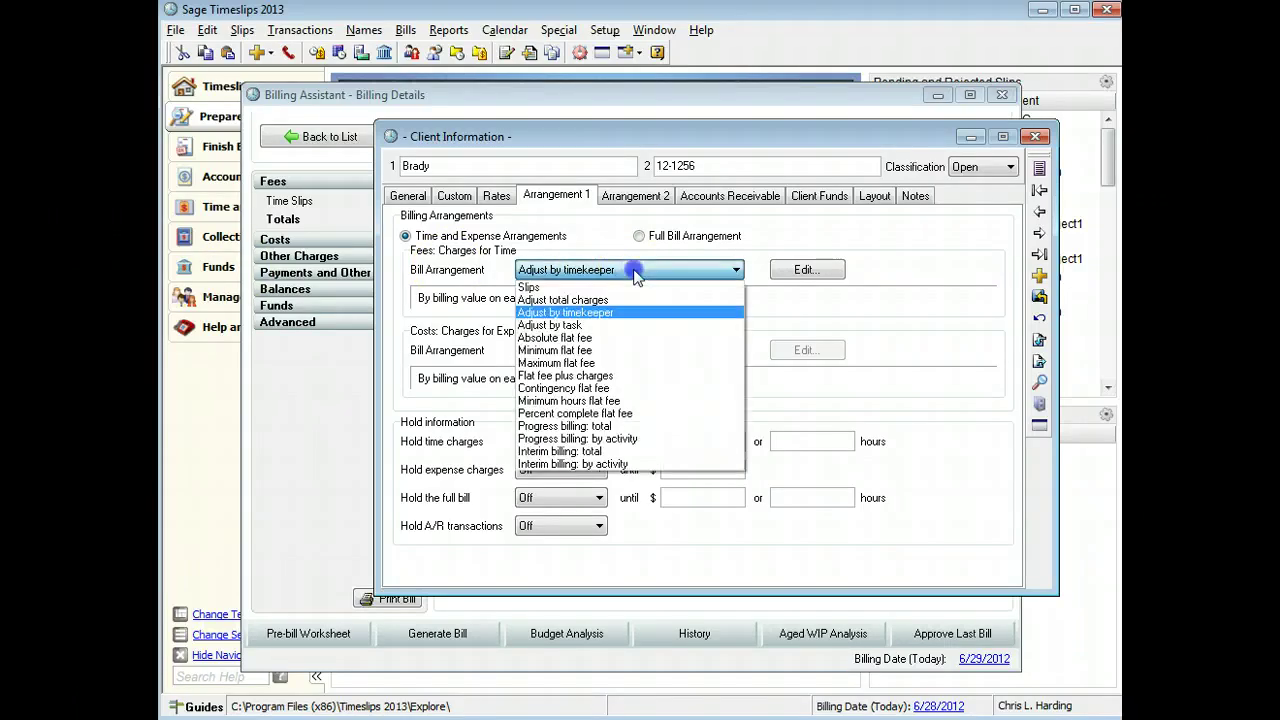
pyautogui.click(619, 325)
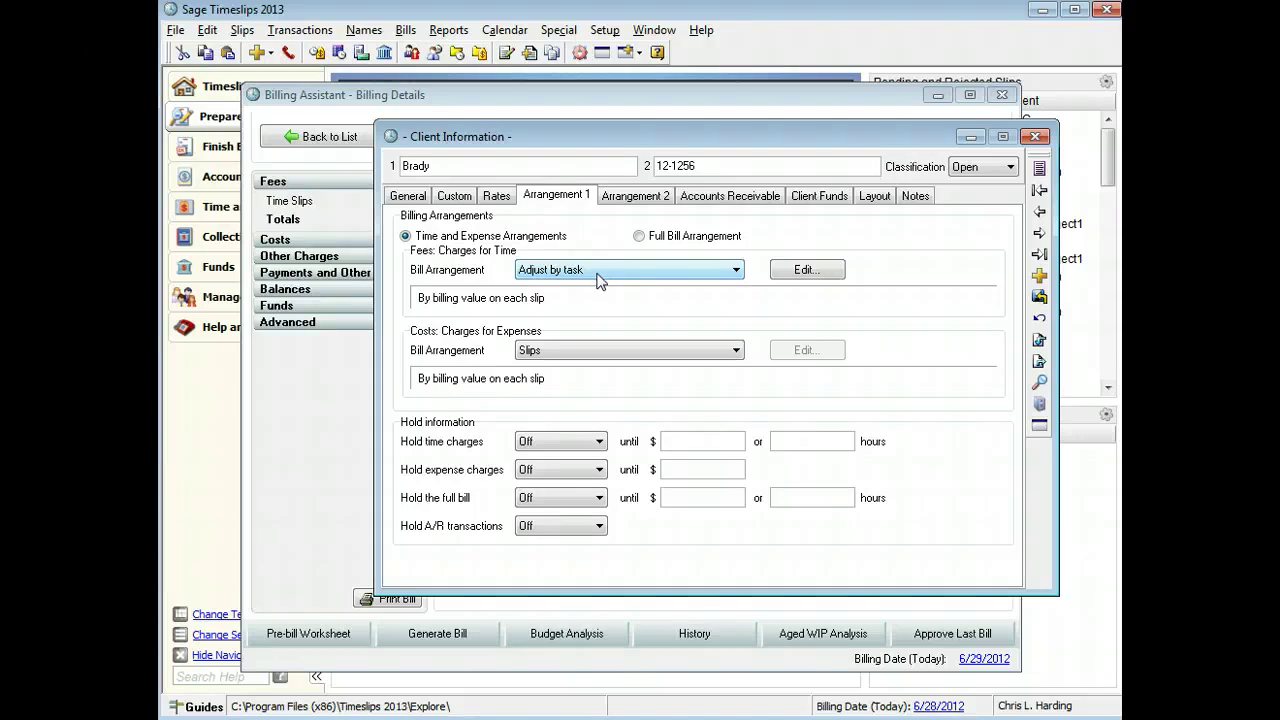
pyautogui.click(416, 295)
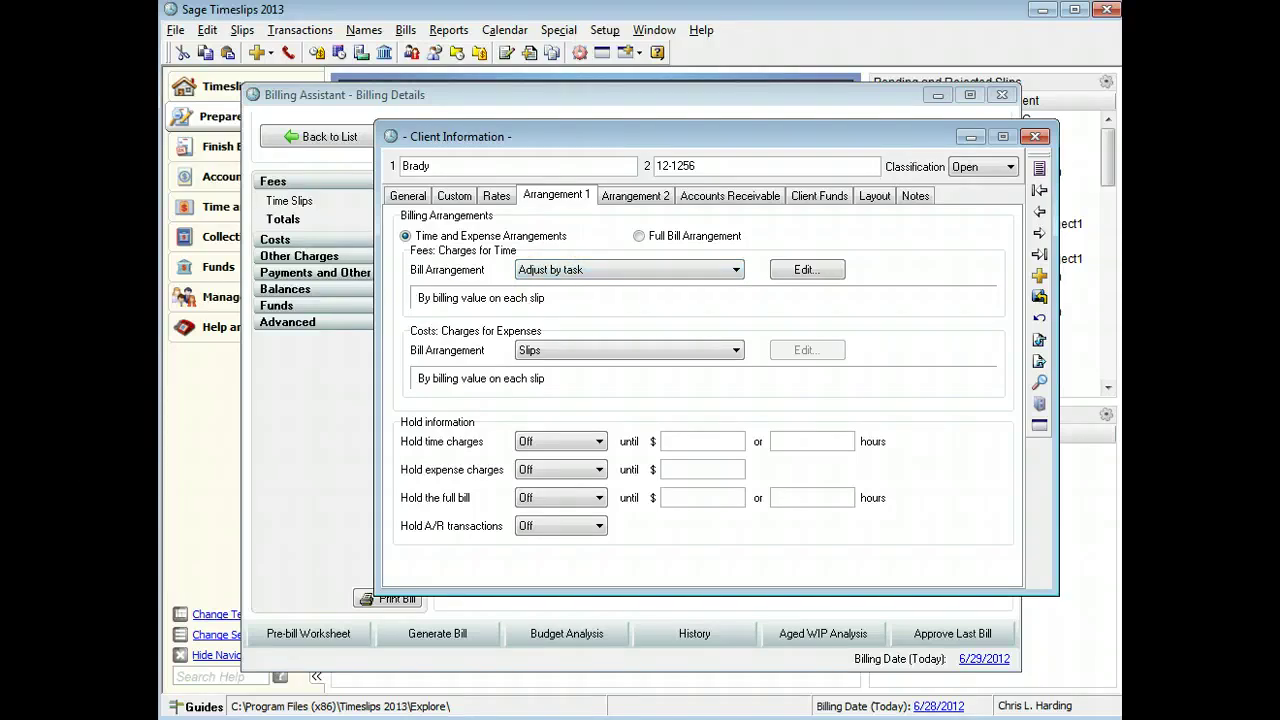
# Try the Absolute flat fee and Minimum flat fee arrangements for the time charges
pyautogui.click(602, 270)
pyautogui.click(603, 337)
pyautogui.click(610, 271)
pyautogui.click(597, 347)
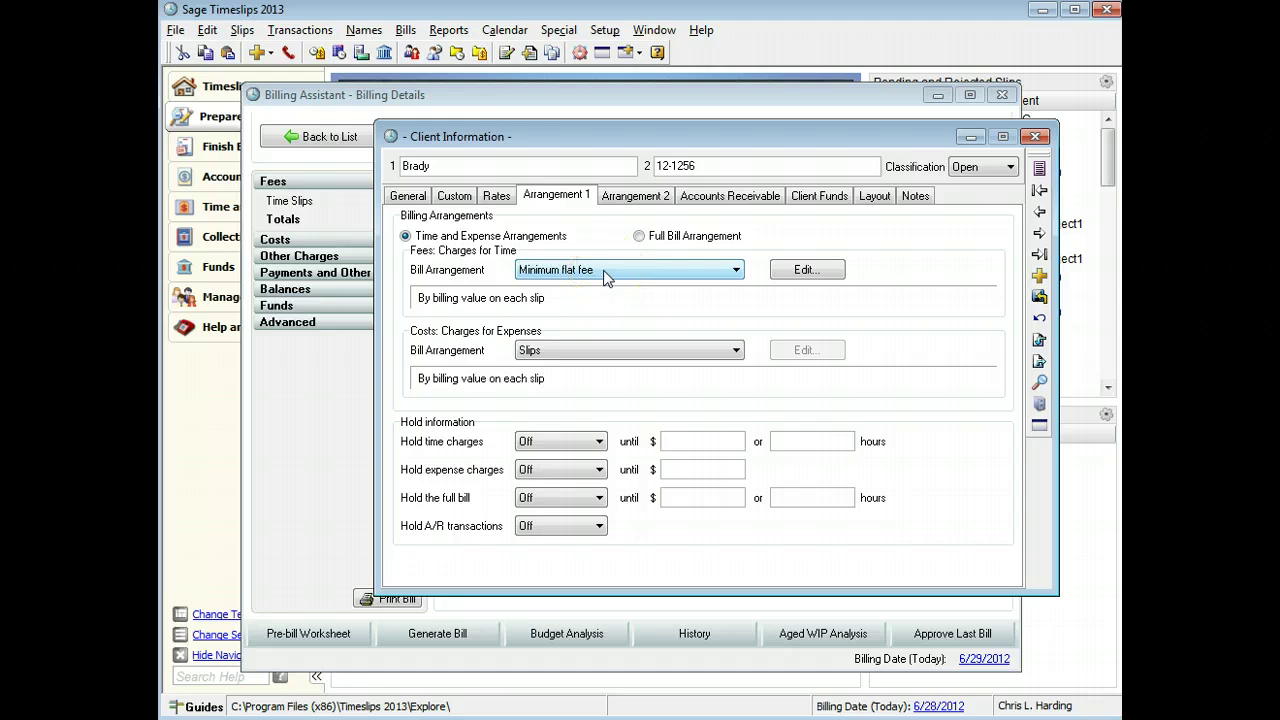
pyautogui.click(458, 288)
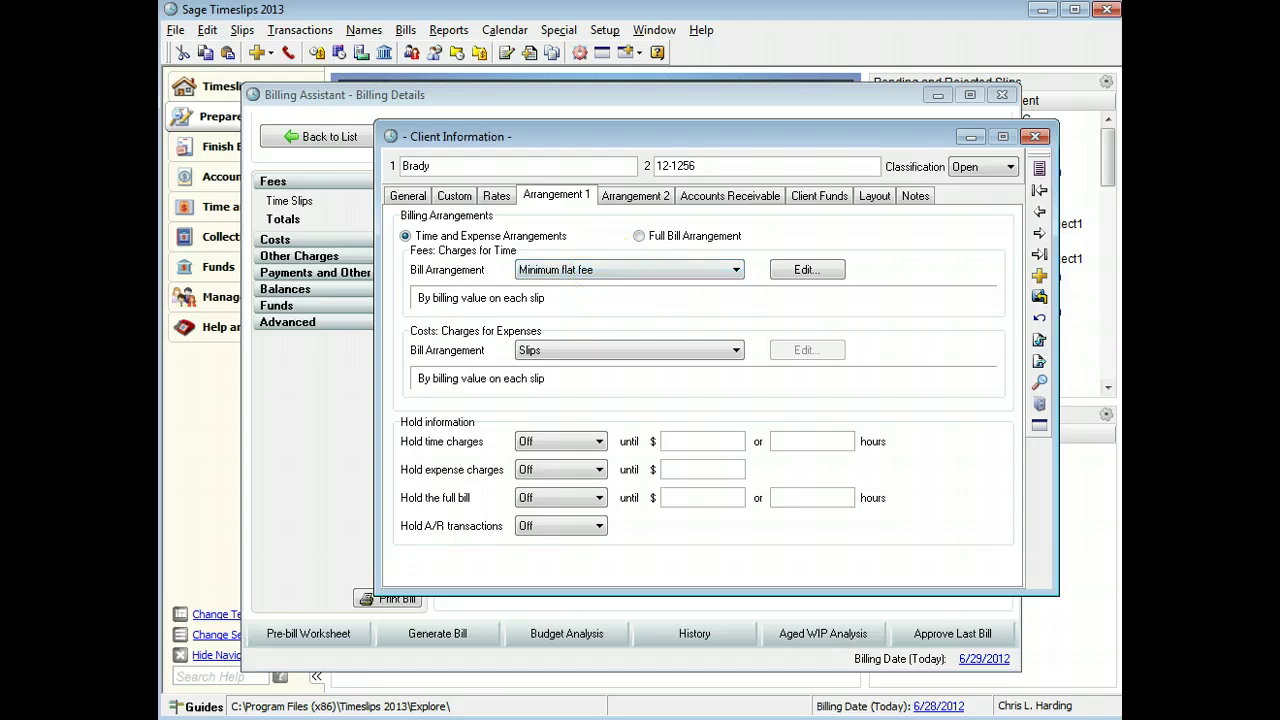
# Try the Maximum flat fee and Flat fee plus charges arrangements for the time charges
pyautogui.click(614, 272)
pyautogui.click(540, 362)
pyautogui.click(606, 281)
pyautogui.click(606, 374)
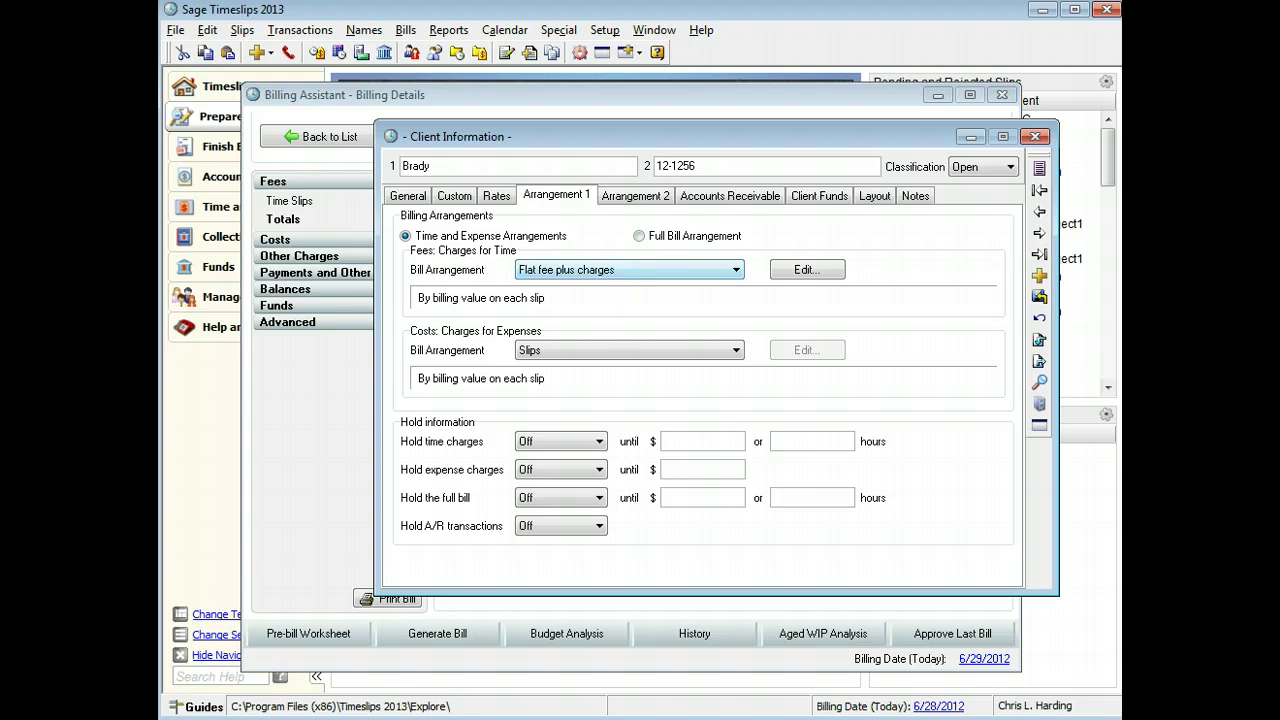
pyautogui.click(323, 363)
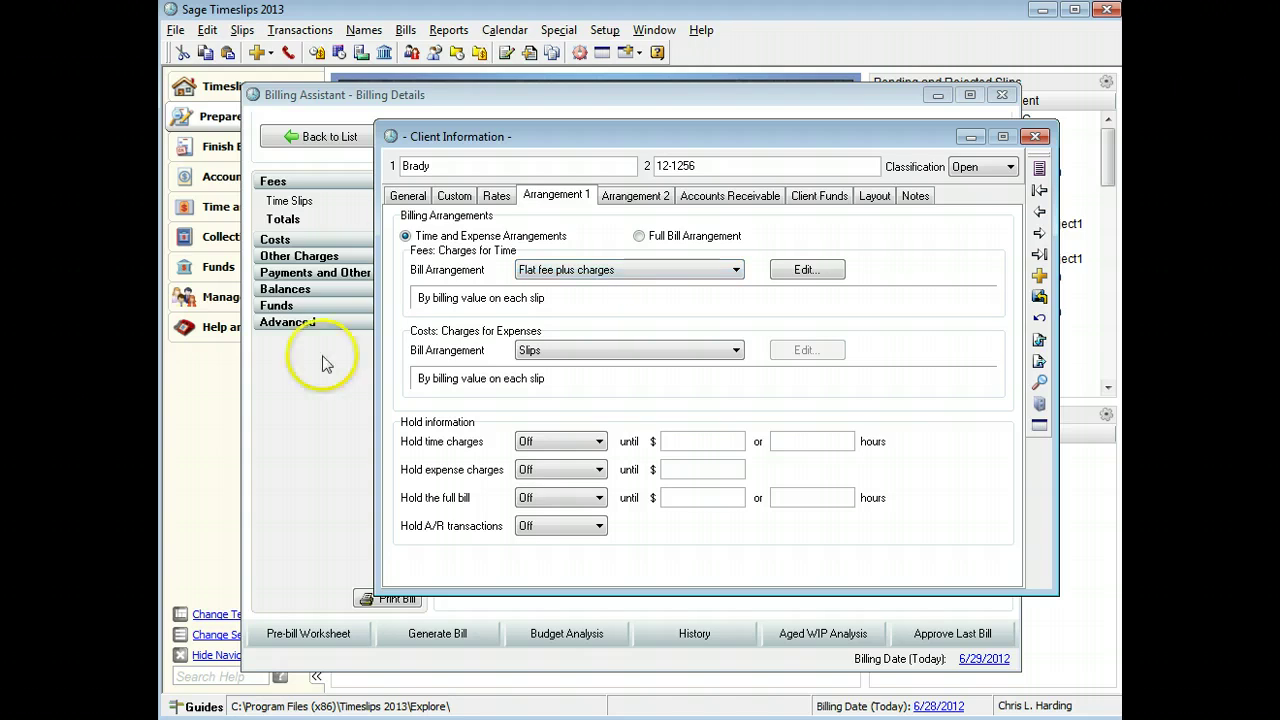
# Try the Contingency flat fee and Minimum hours flat fee arrangements for the time charges
pyautogui.click(629, 270)
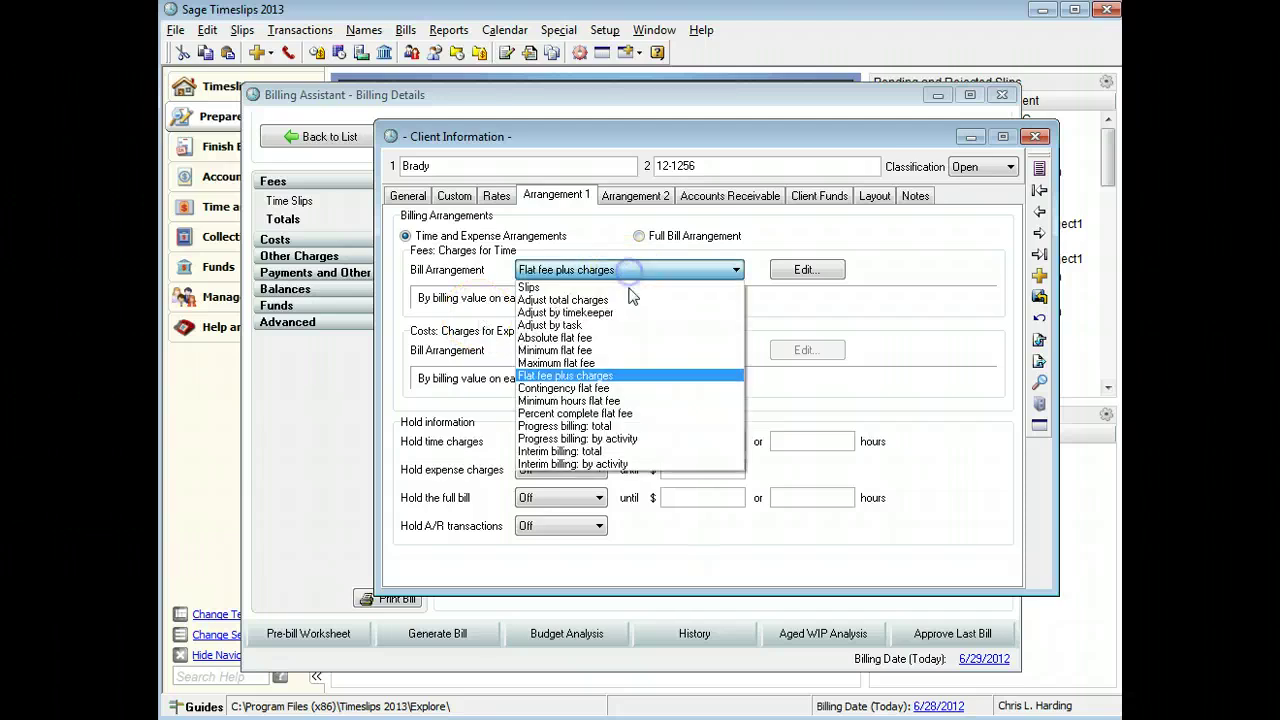
pyautogui.click(604, 388)
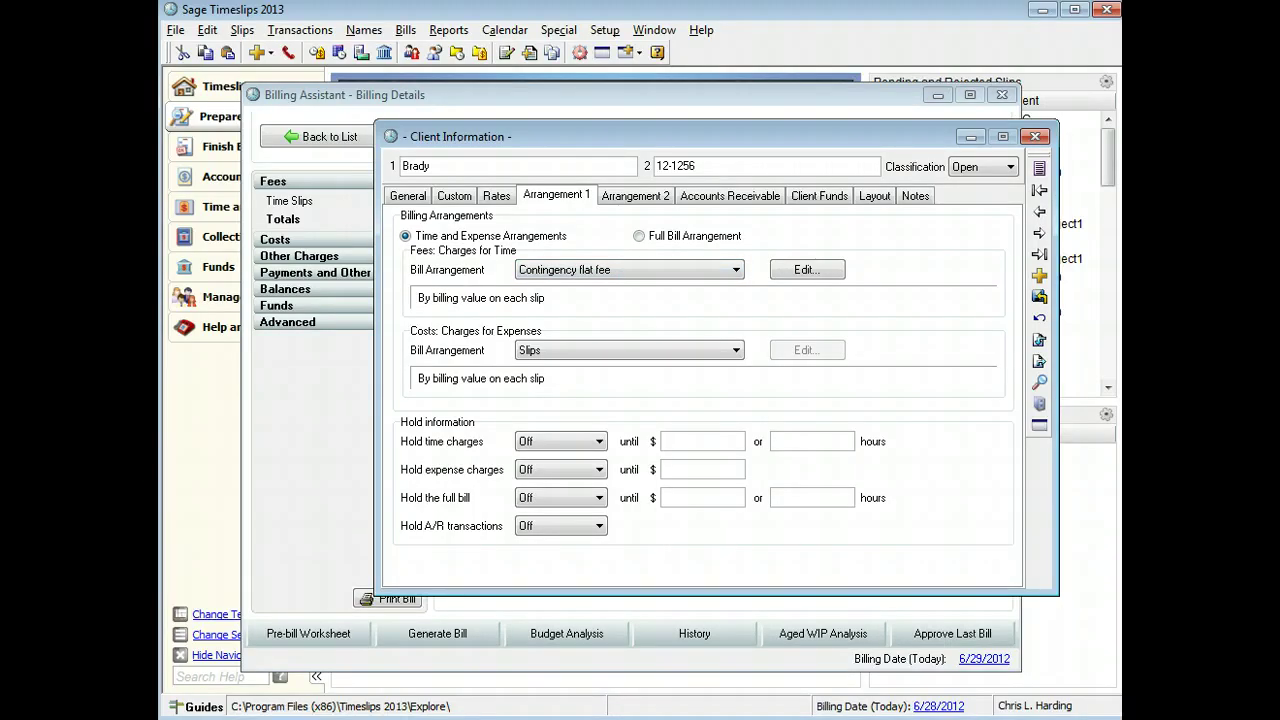
pyautogui.click(656, 268)
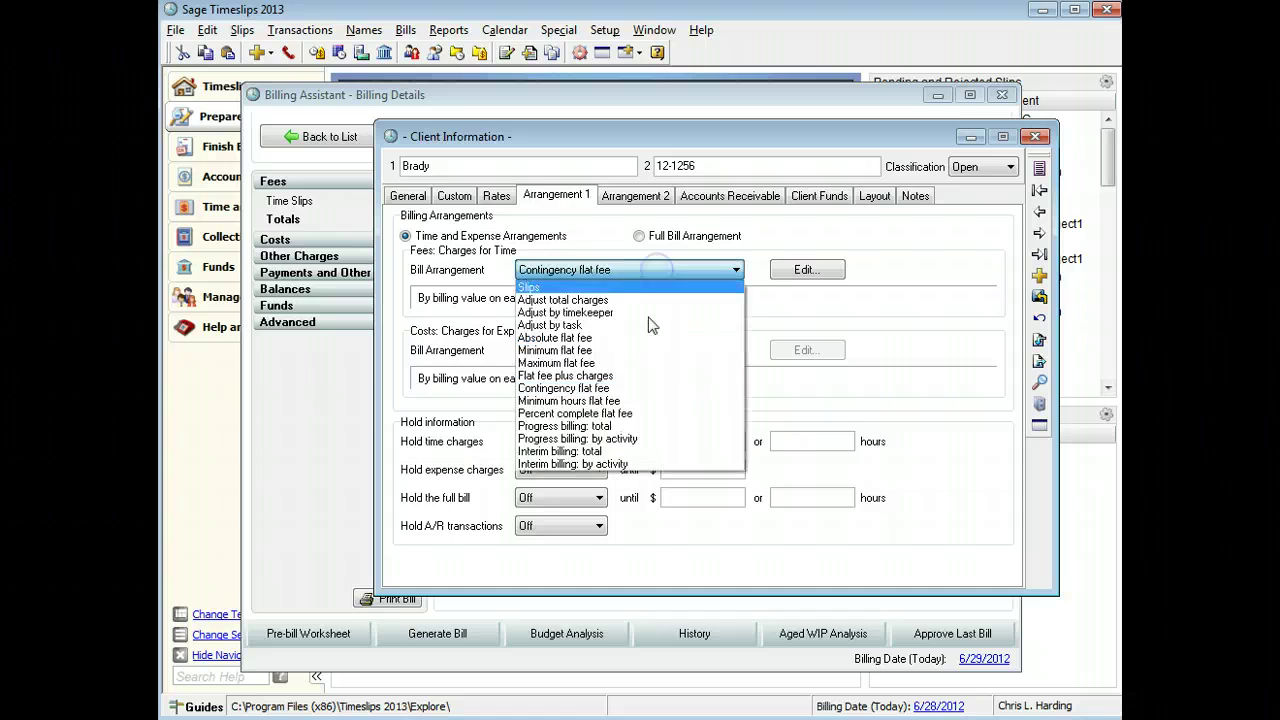
pyautogui.click(630, 401)
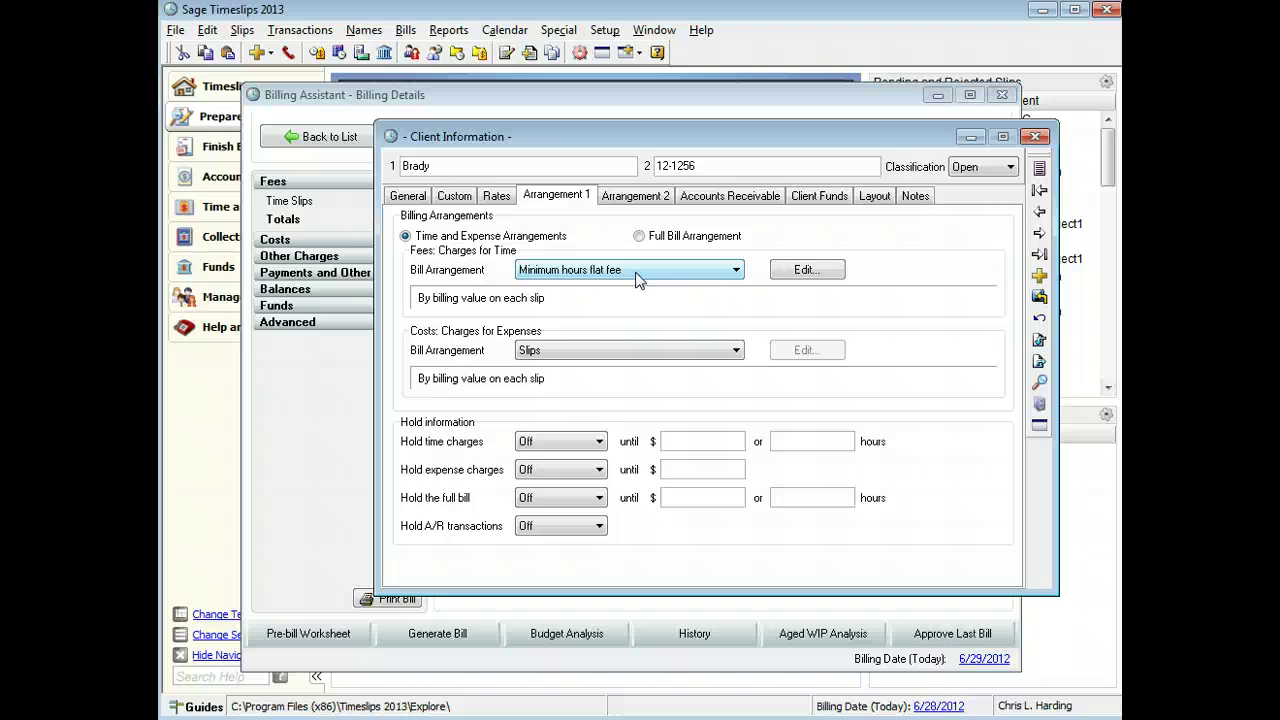
pyautogui.click(315, 322)
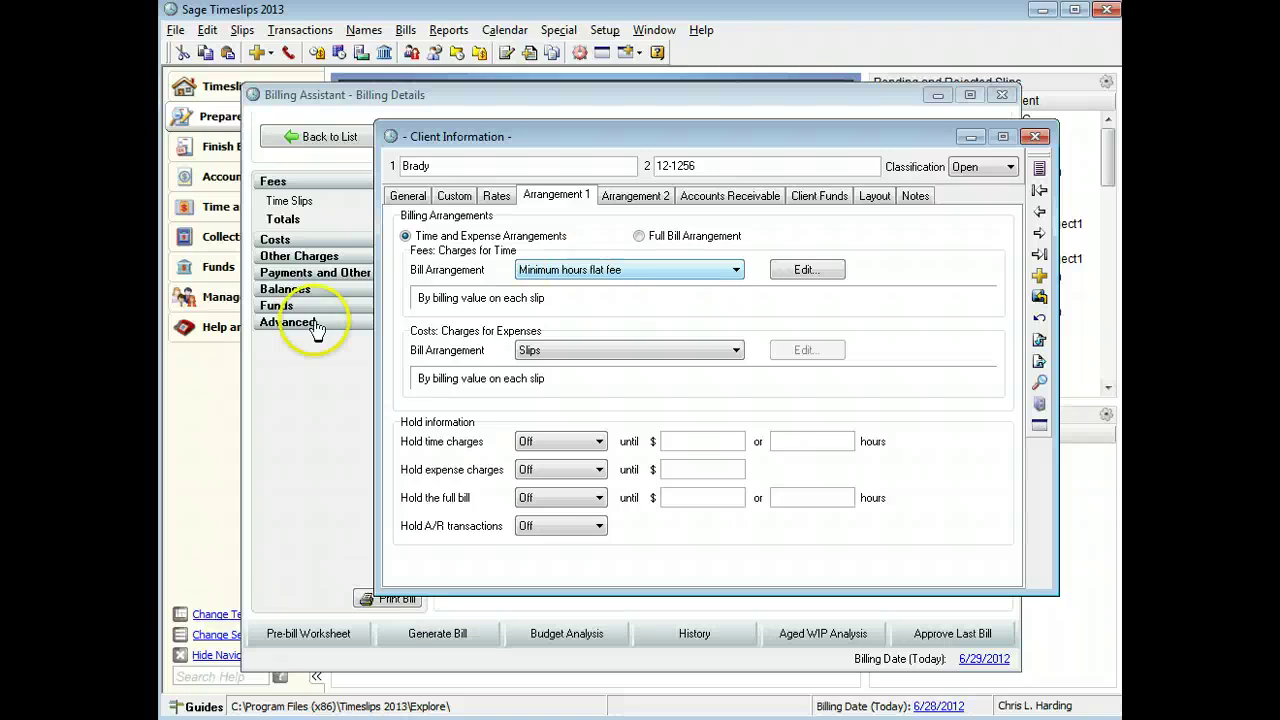
pyautogui.click(303, 361)
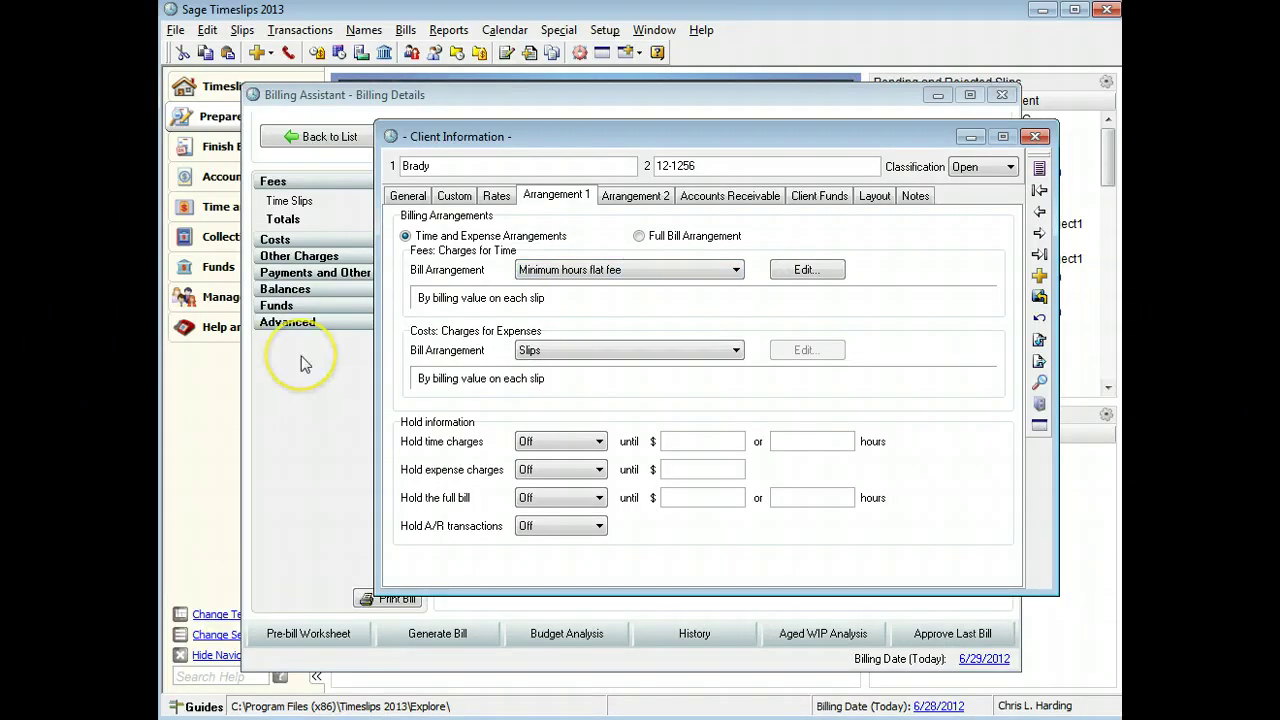
# Try the Percent complete flat fee arrangement and both Progress billing arrangements, total and by activity, for the time charges
pyautogui.click(652, 271)
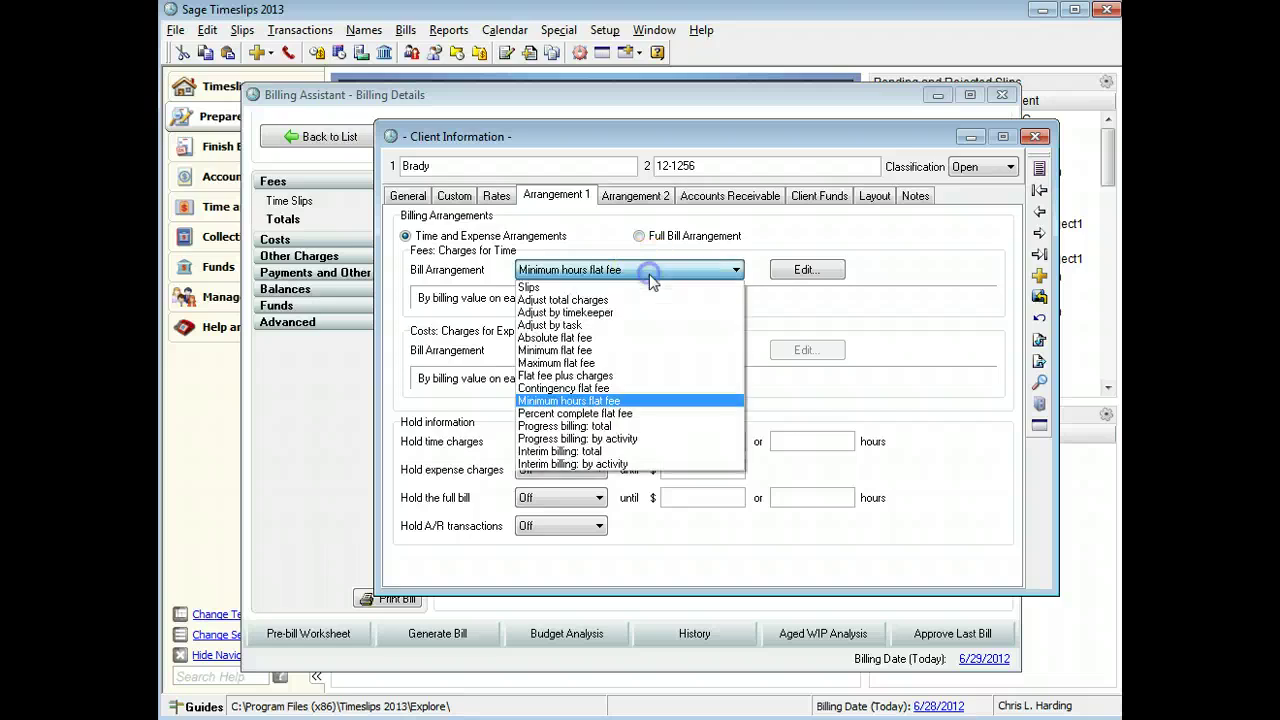
pyautogui.click(641, 414)
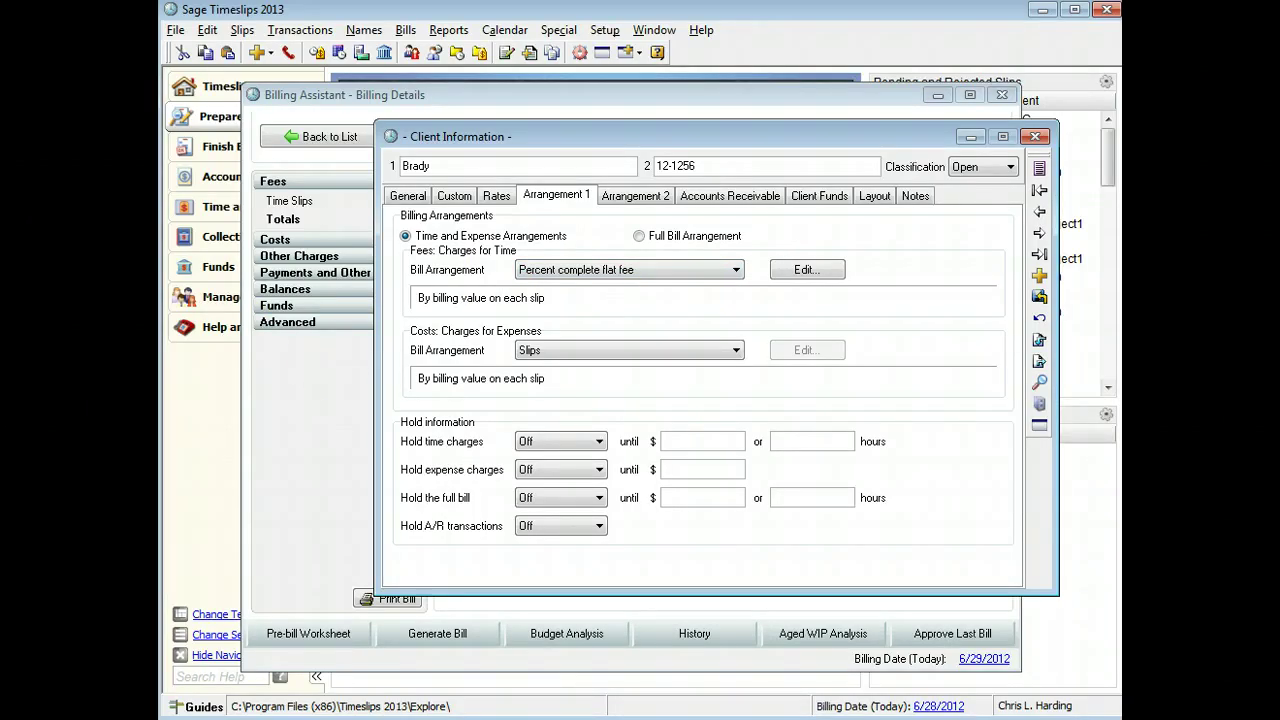
pyautogui.click(736, 270)
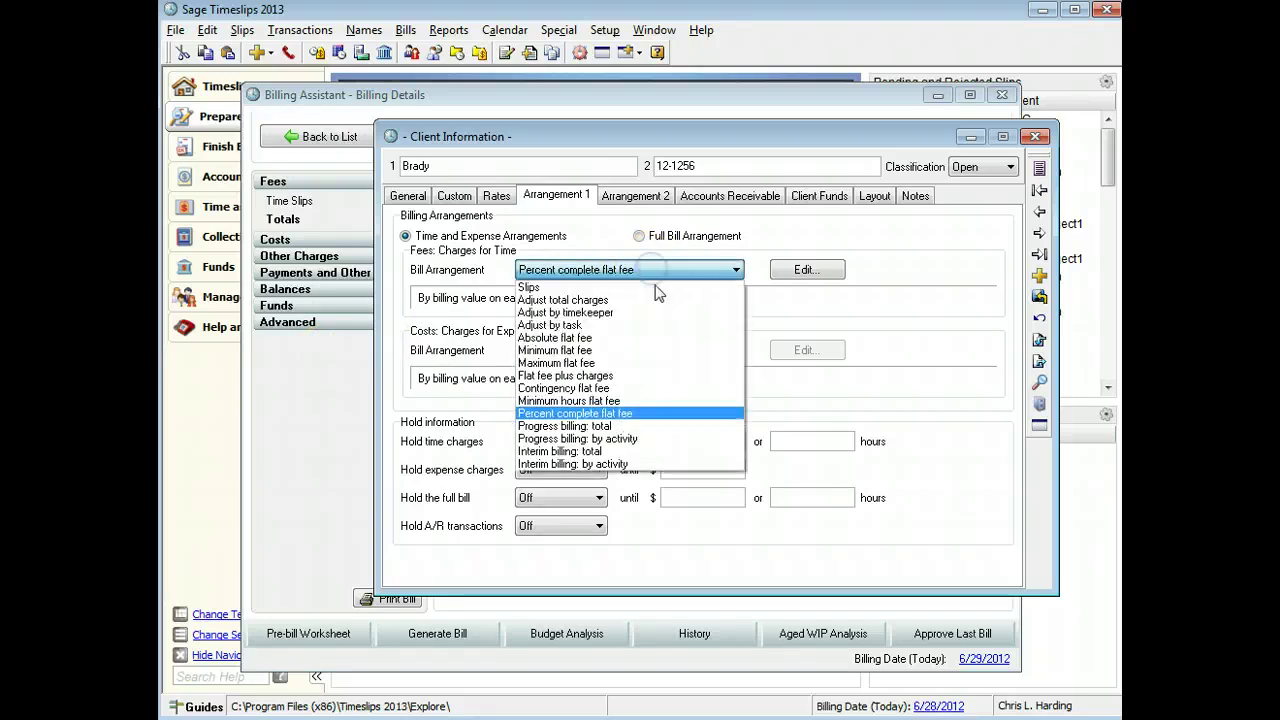
pyautogui.click(650, 426)
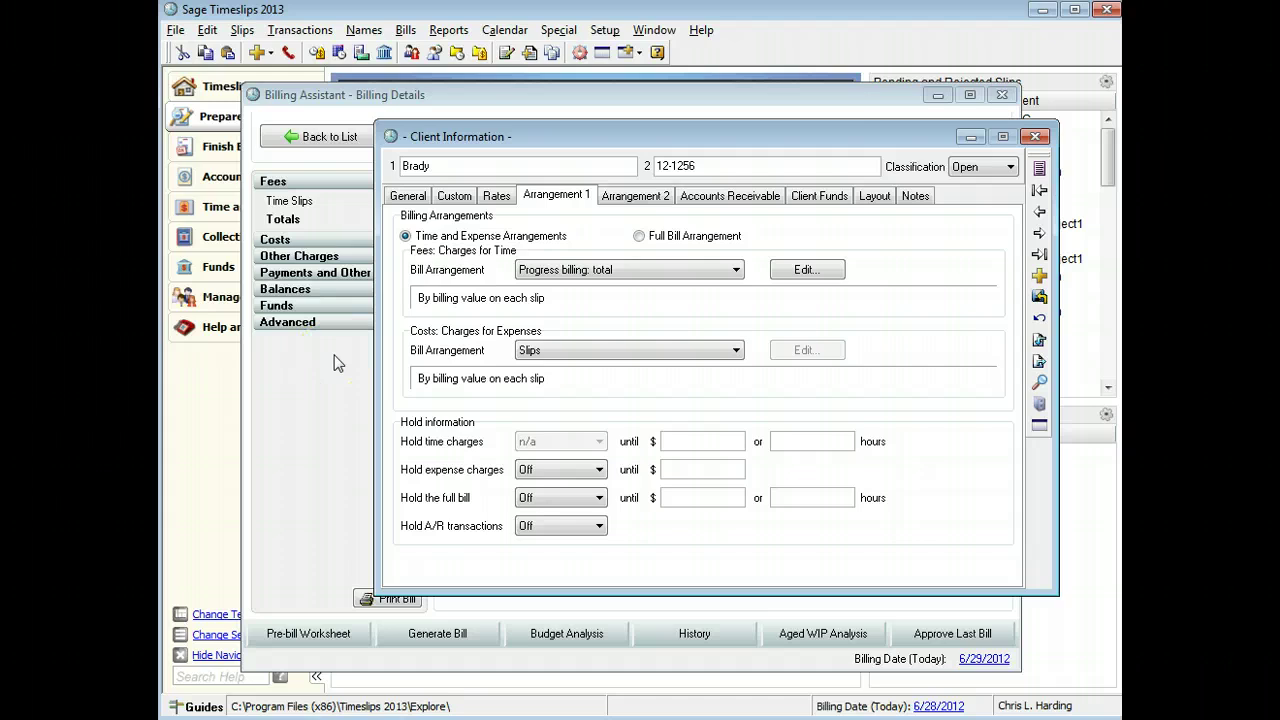
pyautogui.click(648, 269)
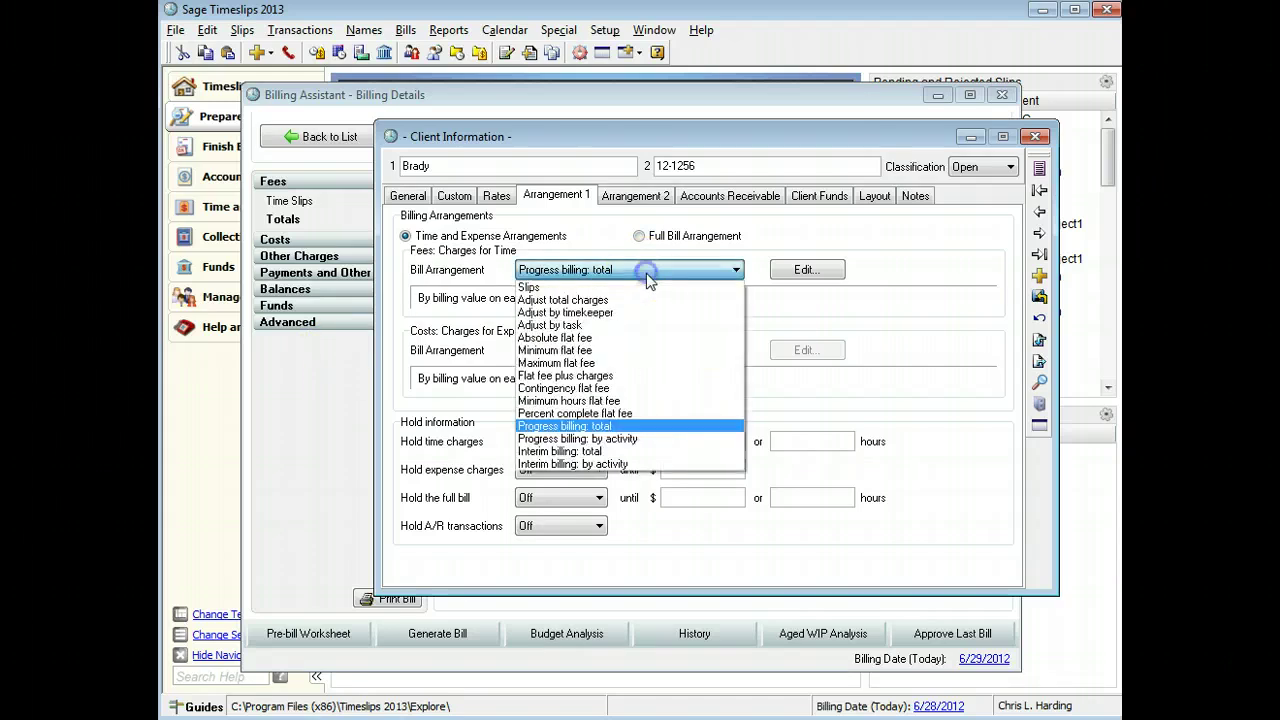
pyautogui.click(647, 438)
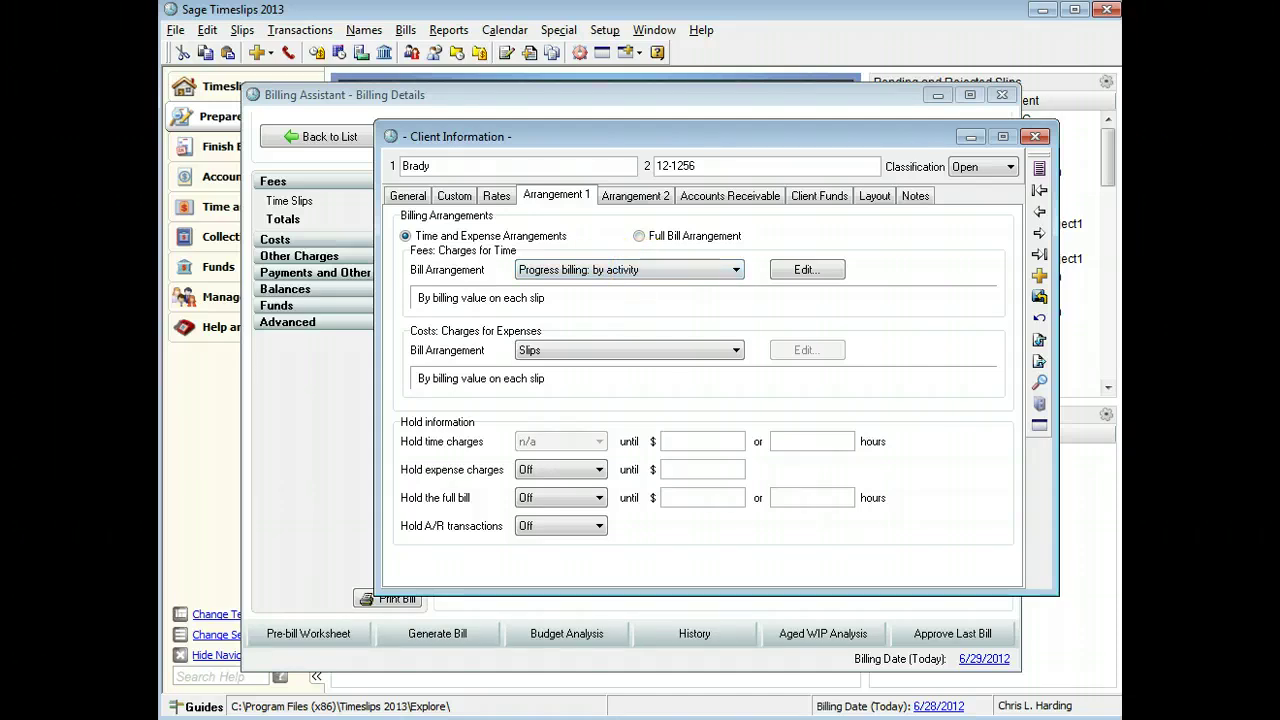
# Try the Interim billing arrangements, total and by activity, for the time charges
pyautogui.click(660, 271)
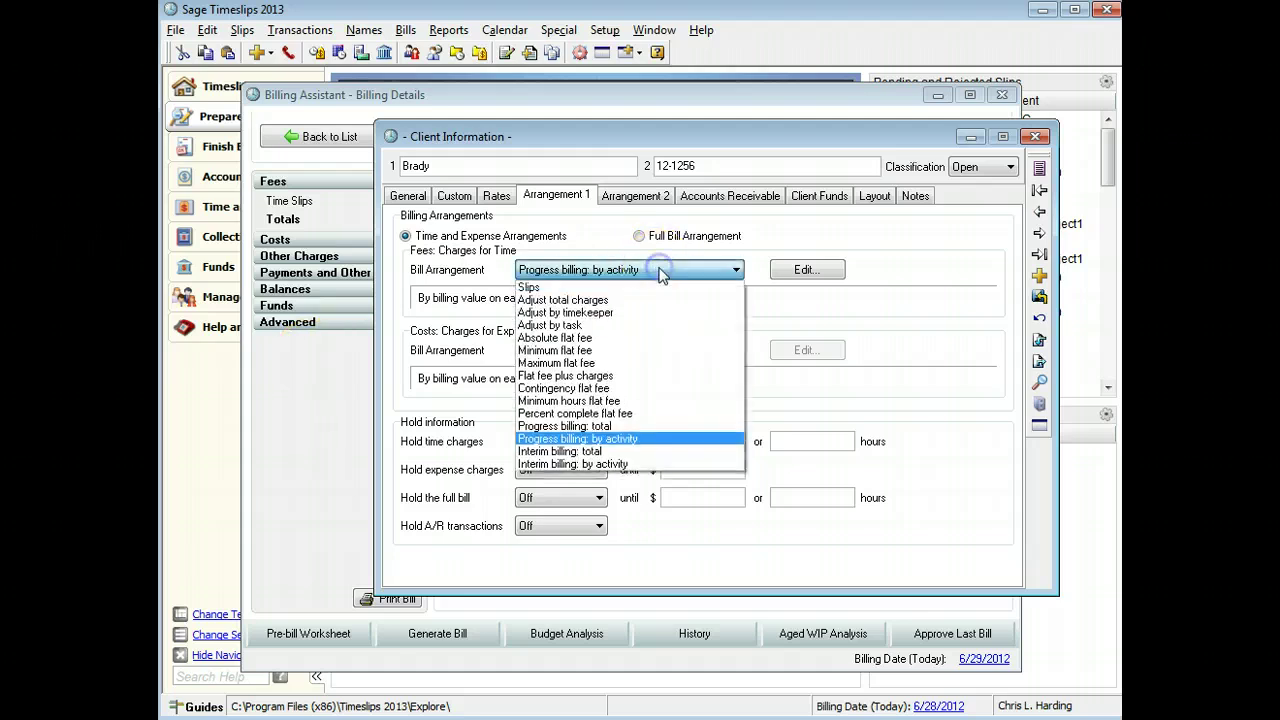
pyautogui.click(598, 451)
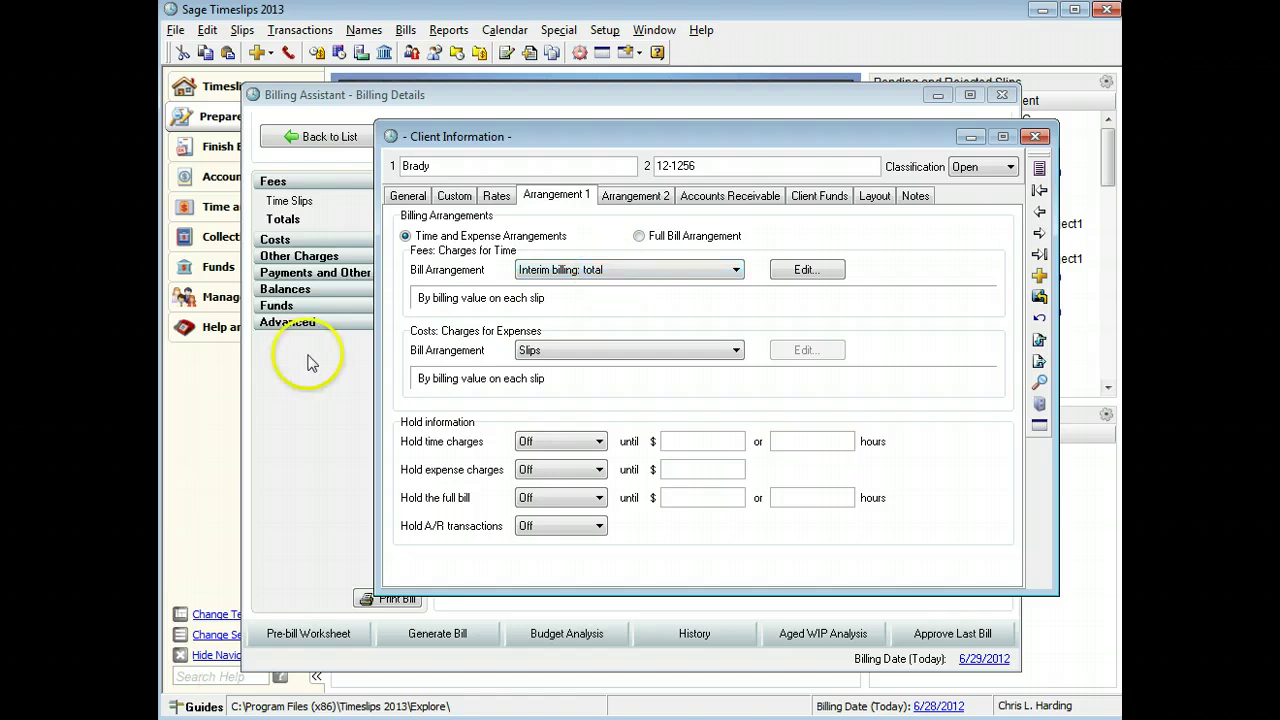
pyautogui.click(632, 269)
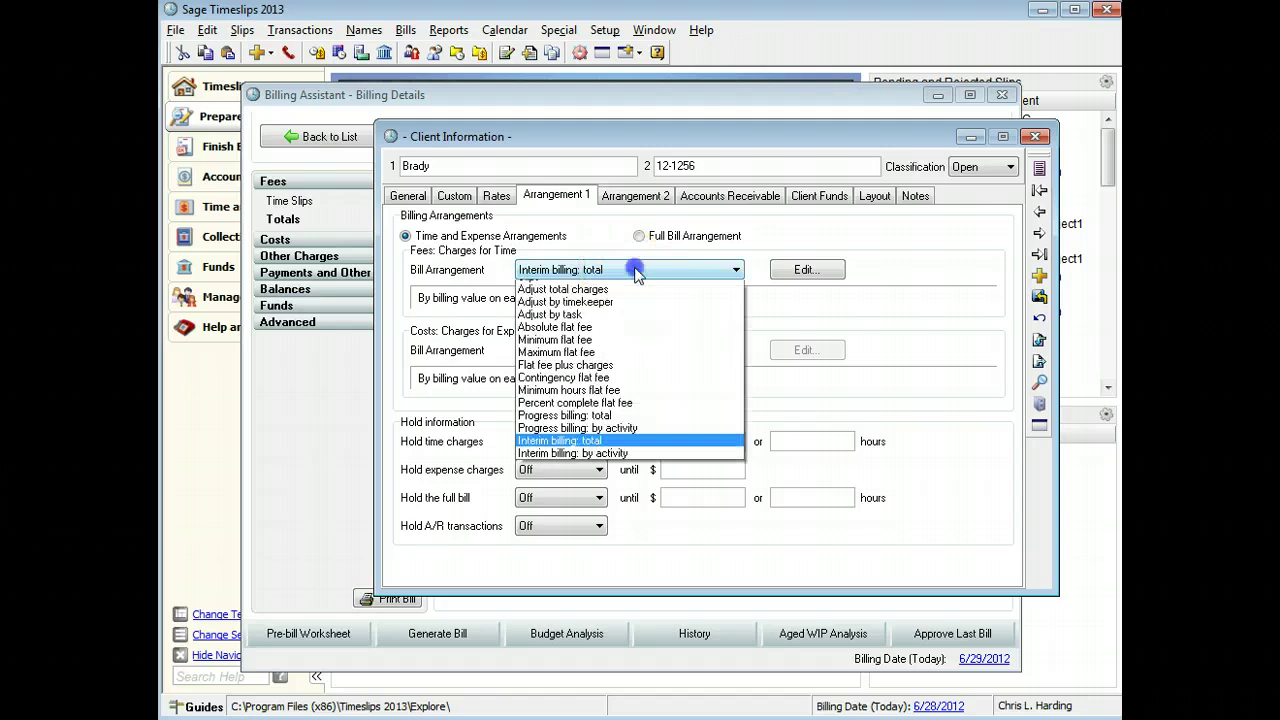
pyautogui.click(630, 463)
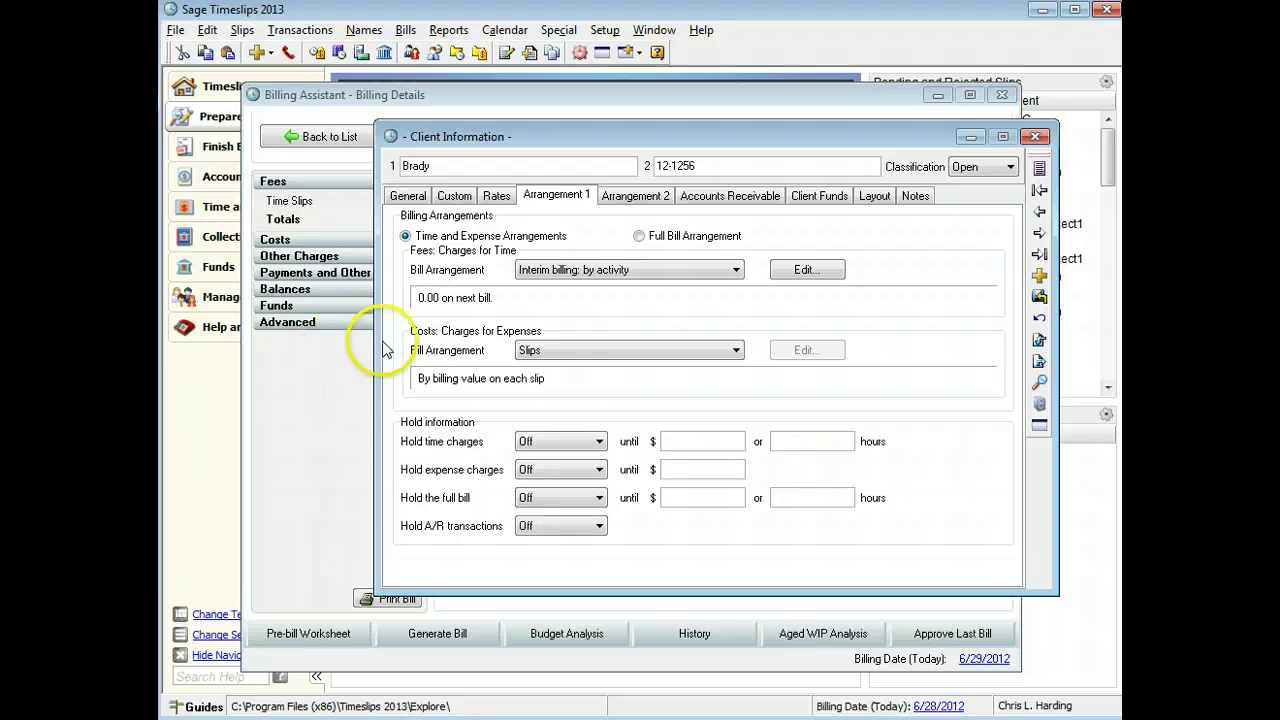
# Set the time charges to an Absolute flat fee of 300.00 with a duration based on the number of bills
pyautogui.click(657, 271)
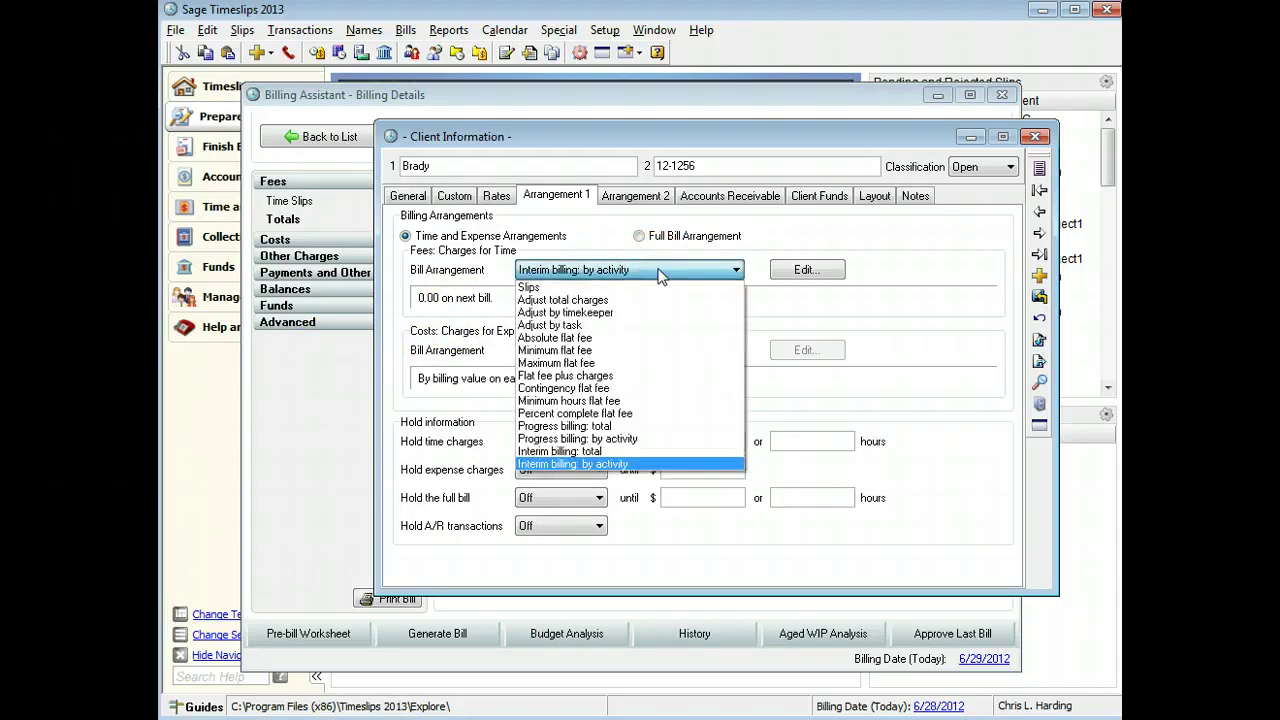
pyautogui.click(608, 340)
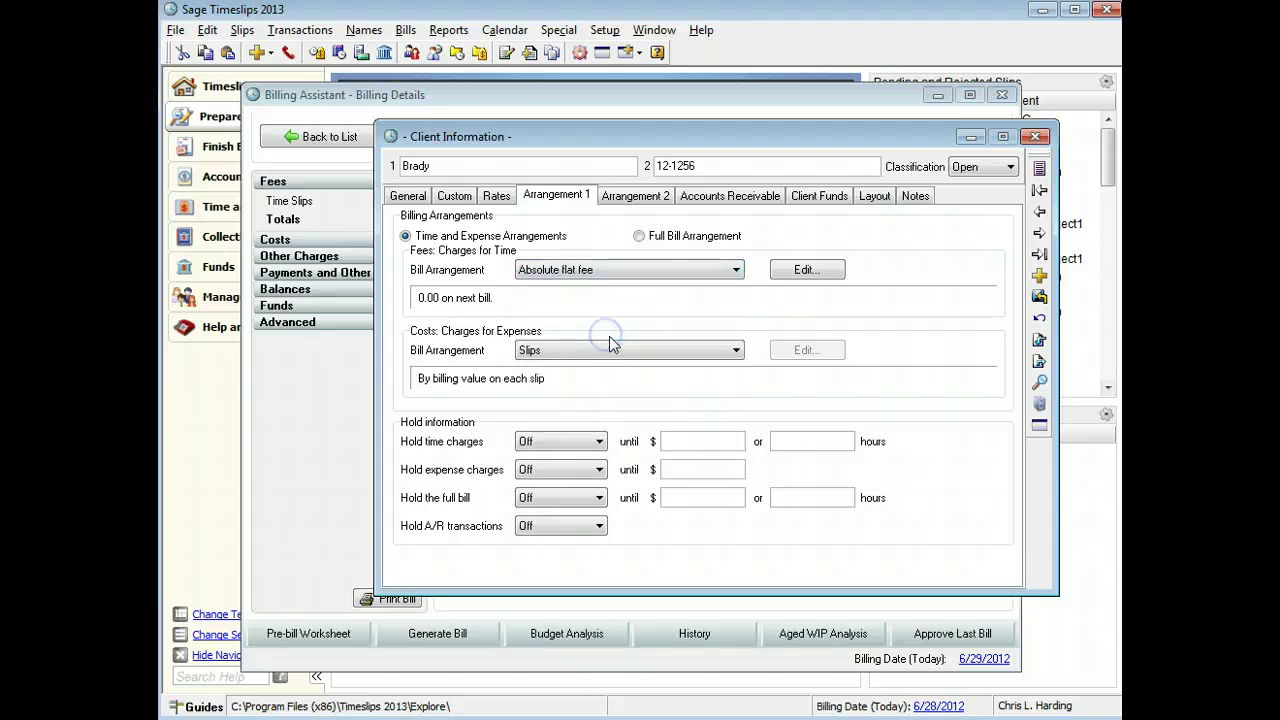
pyautogui.click(808, 270)
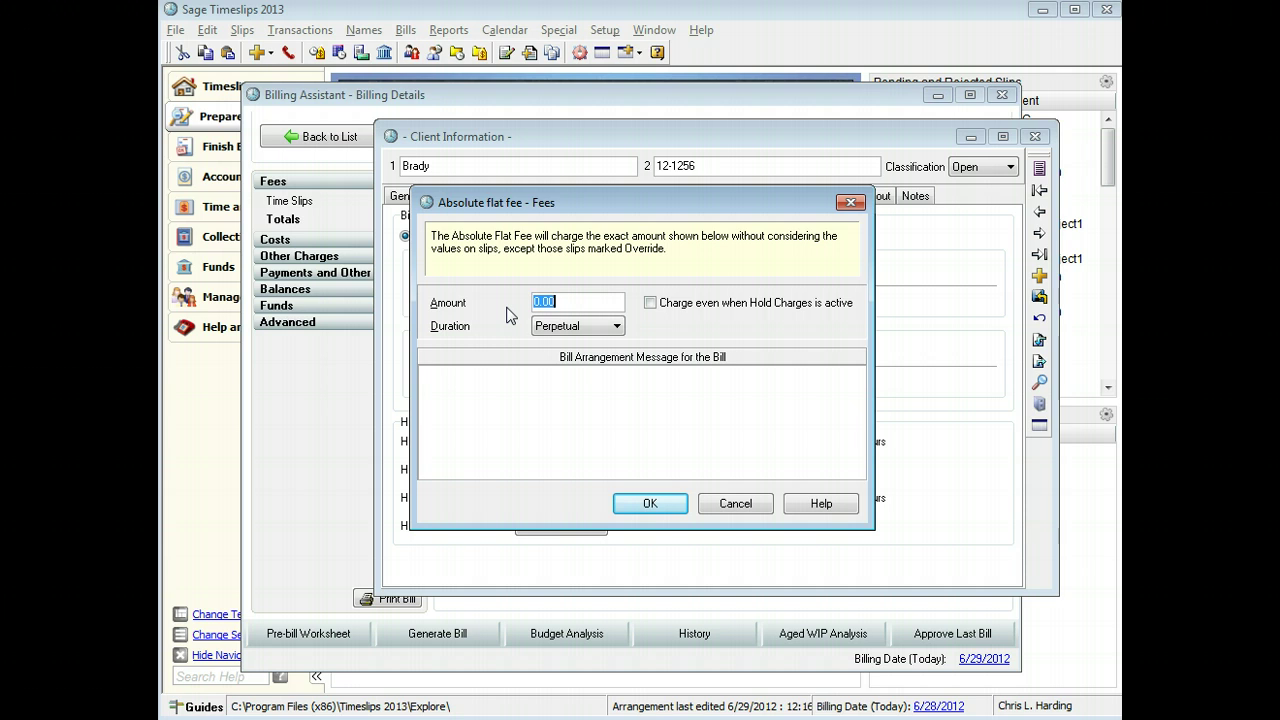
pyautogui.write('300')
pyautogui.click(616, 328)
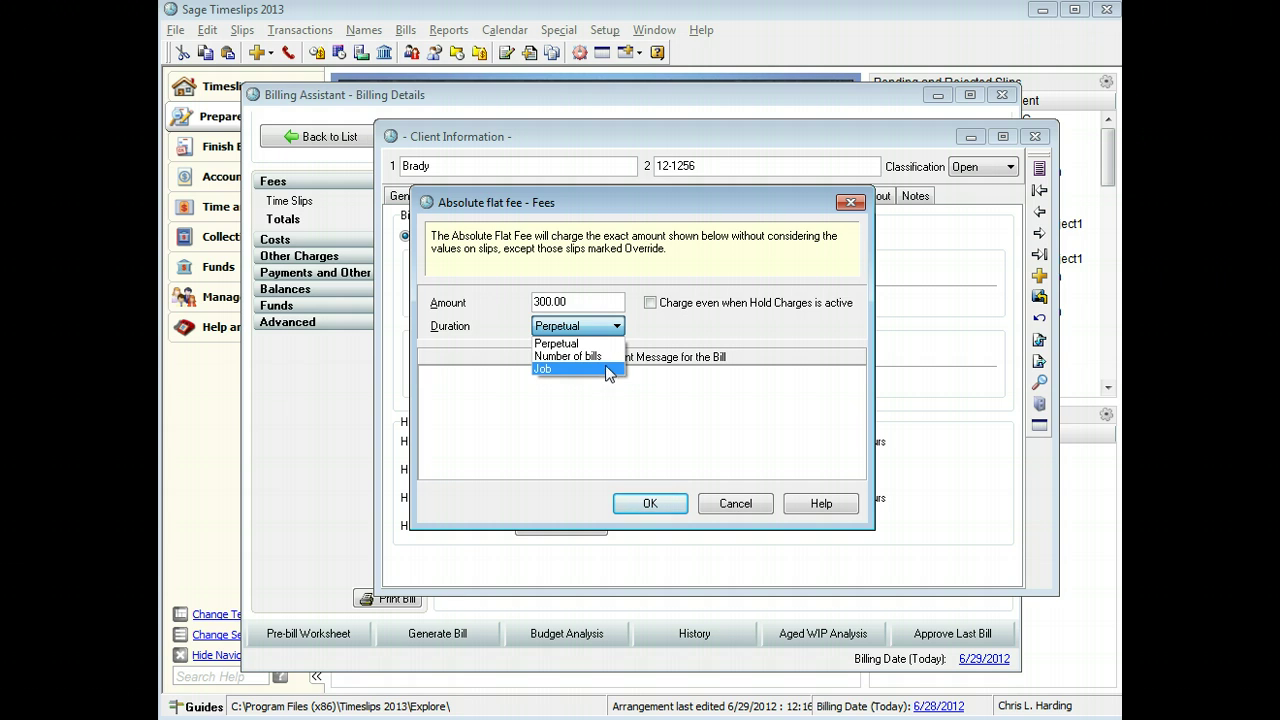
pyautogui.click(603, 357)
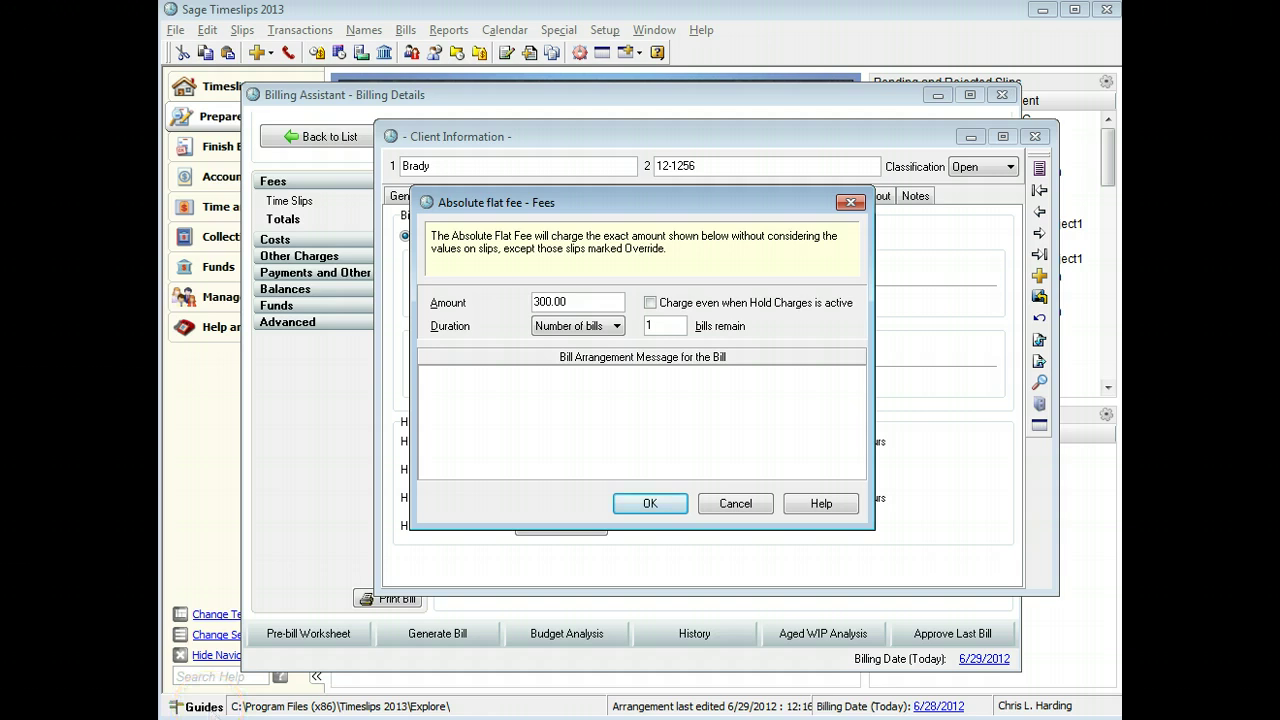
# Add the bill message "Flat fee for services as agreed" to the flat fee arrangement, save the client record and close the billing details
pyautogui.click(308, 366)
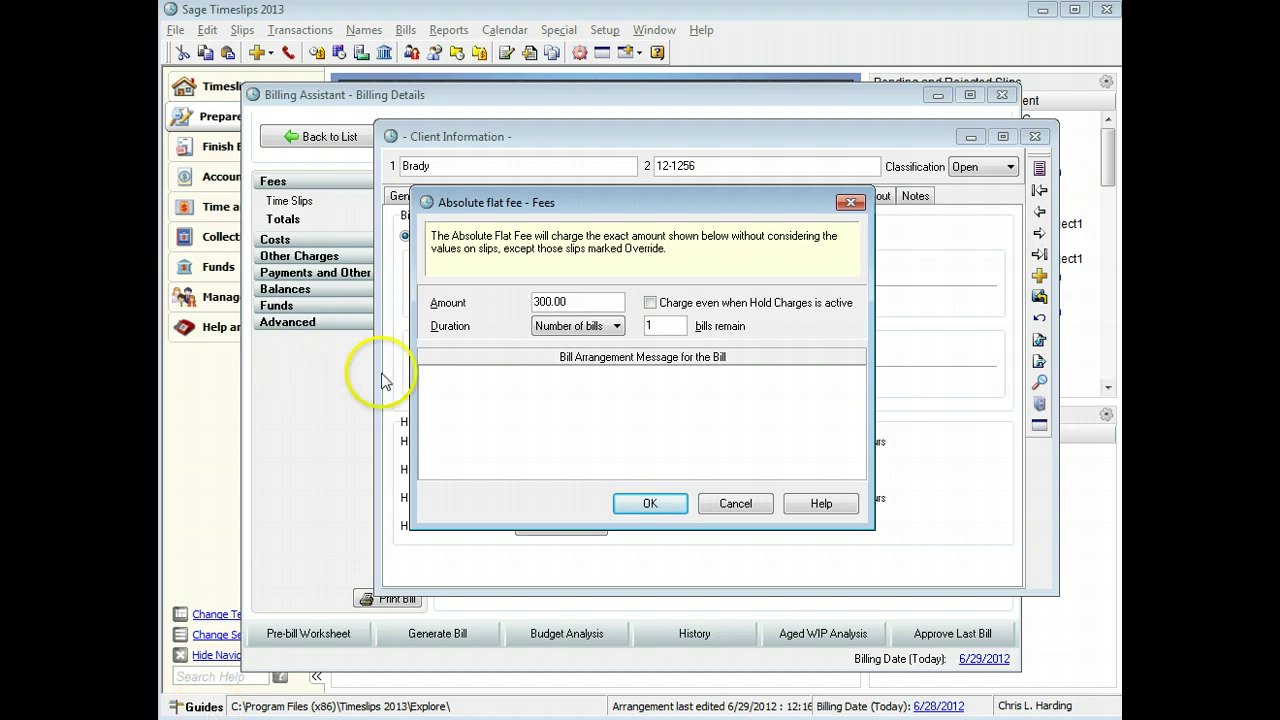
pyautogui.click(454, 390)
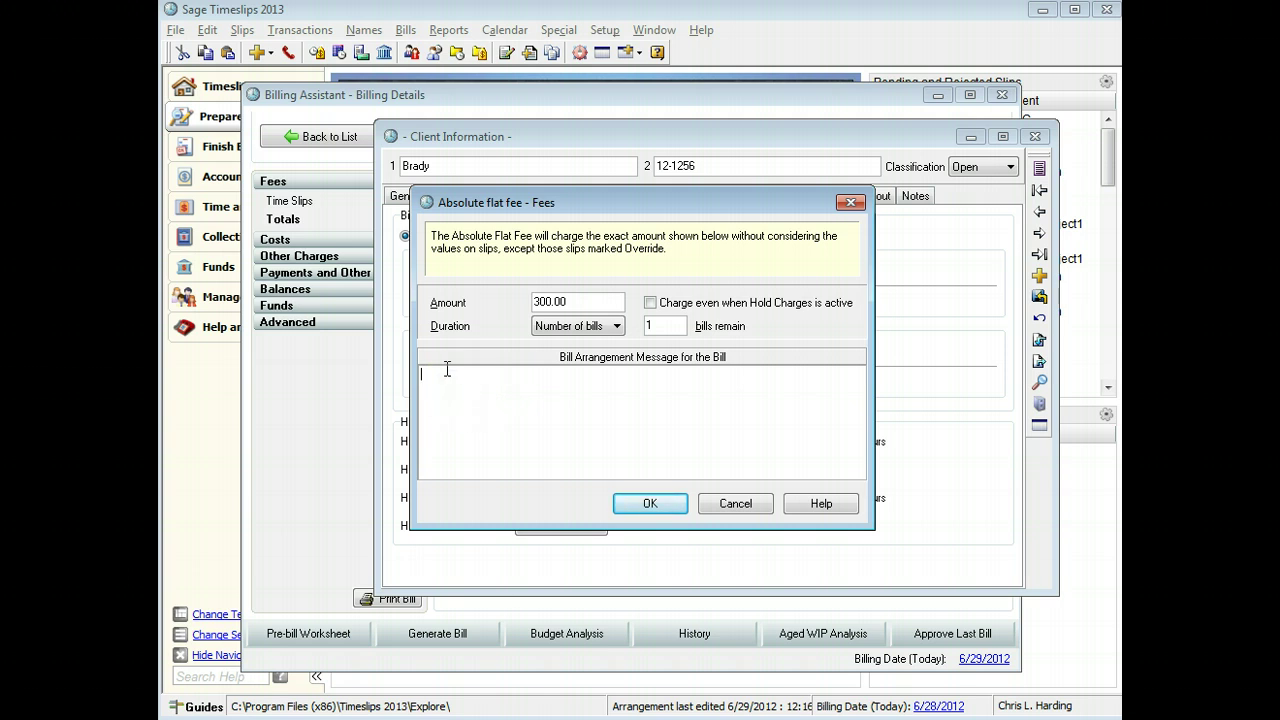
pyautogui.write('Flat fee for services as agreed')
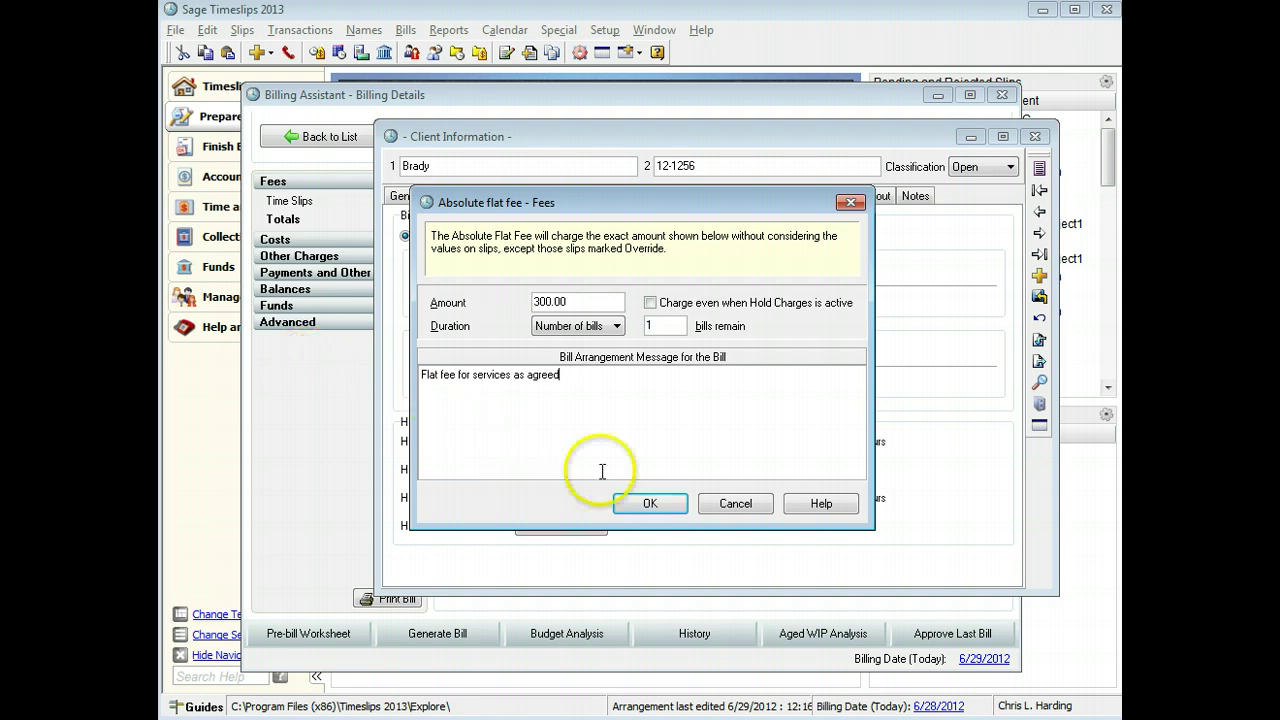
pyautogui.click(650, 504)
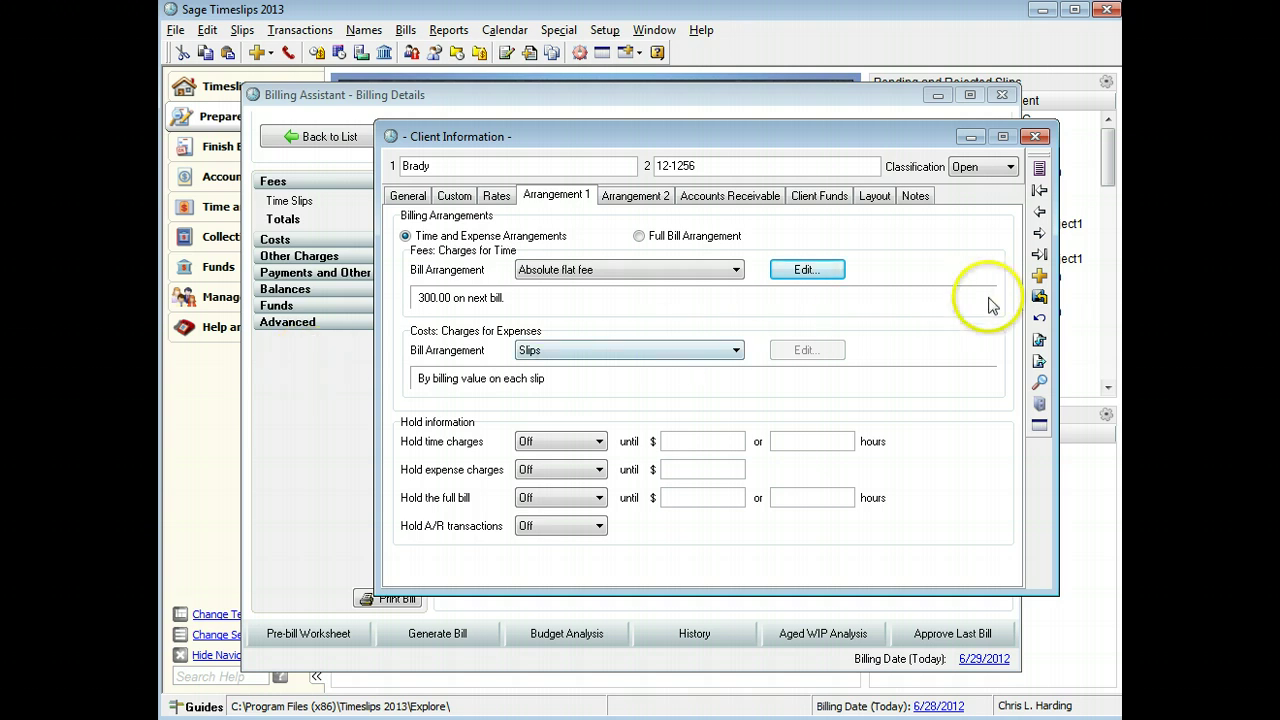
pyautogui.click(1038, 297)
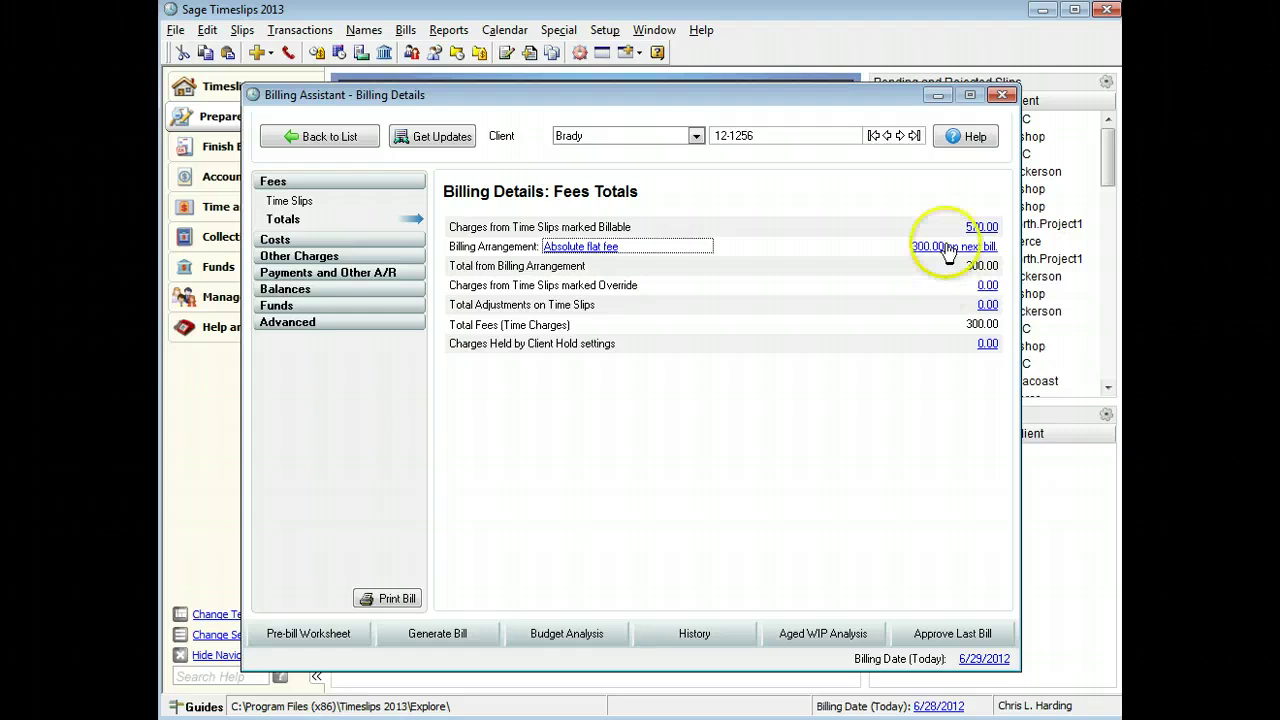
pyautogui.click(1002, 94)
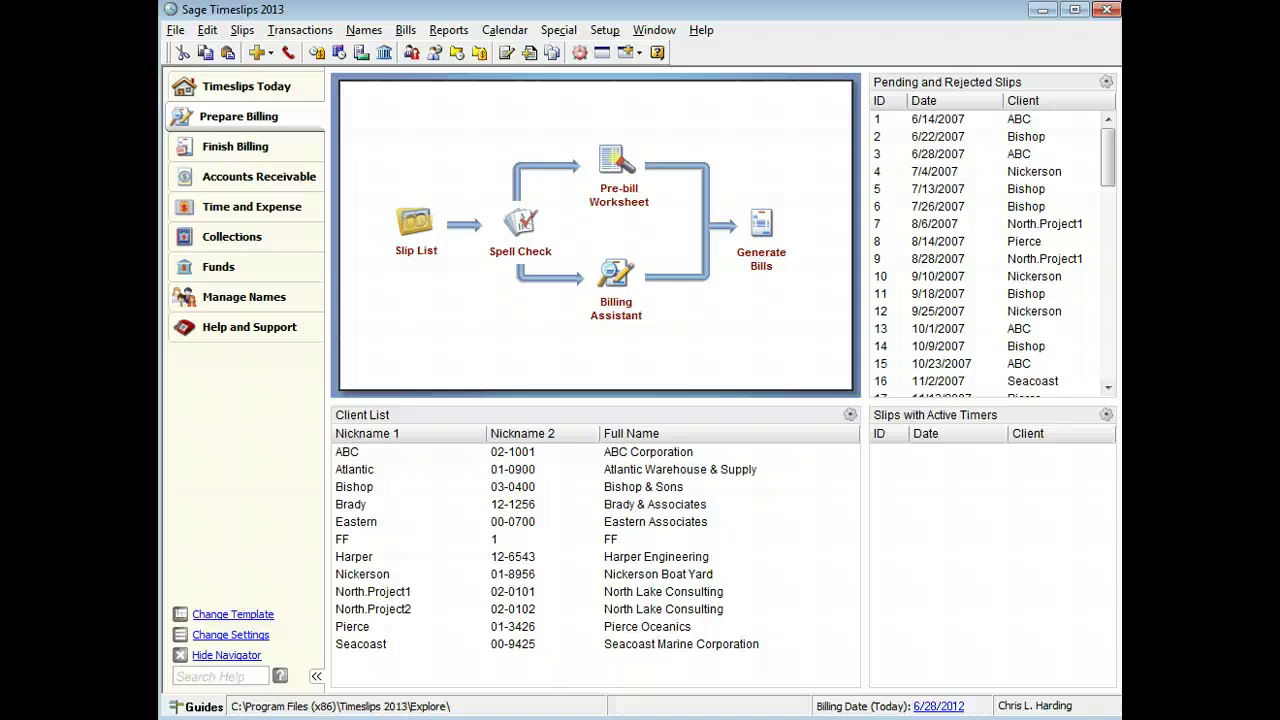
# Display the Flat Fee Analysis client report to compare slip values with flat fees, then close it
pyautogui.click(455, 32)
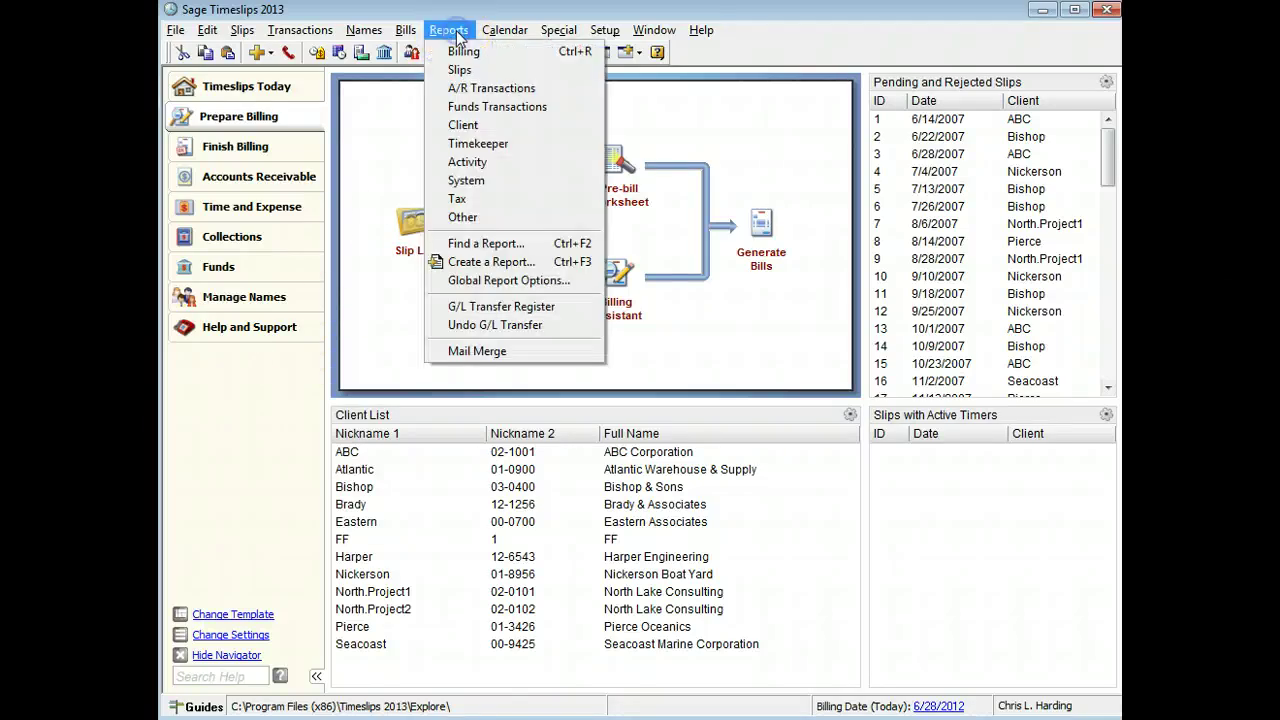
pyautogui.click(480, 124)
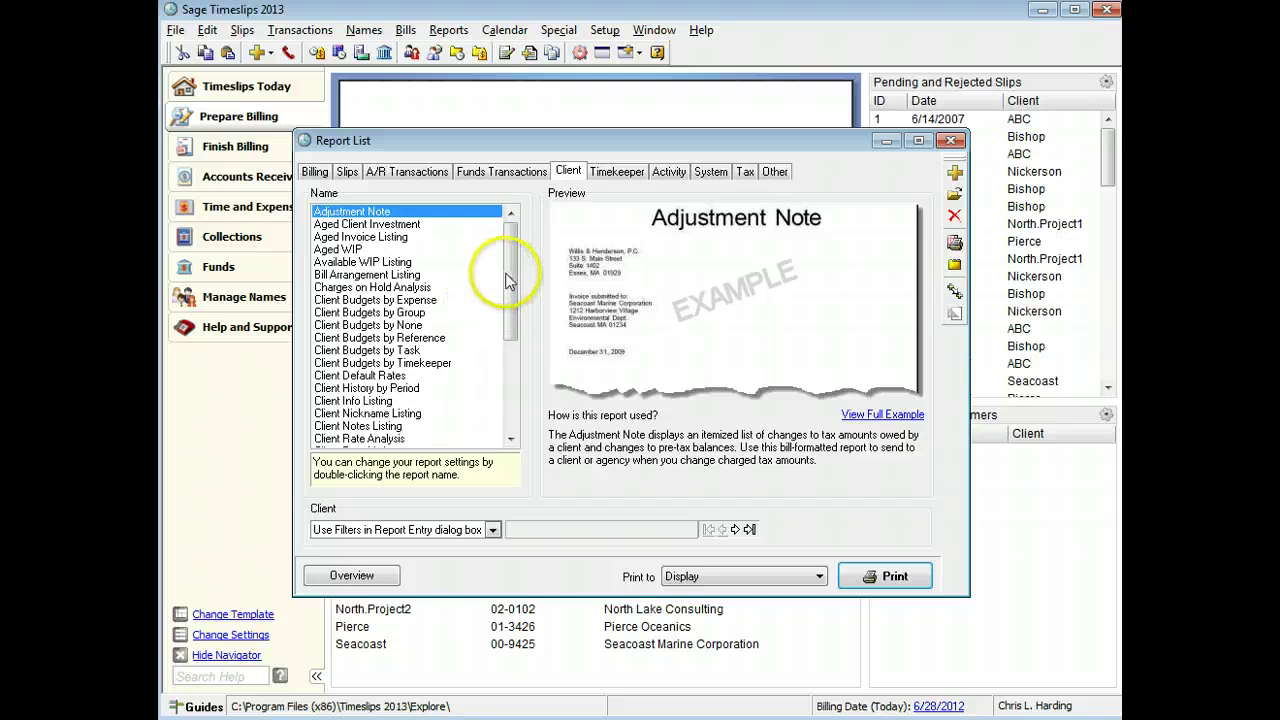
pyautogui.moveTo(507, 282); pyautogui.dragTo(517, 337)
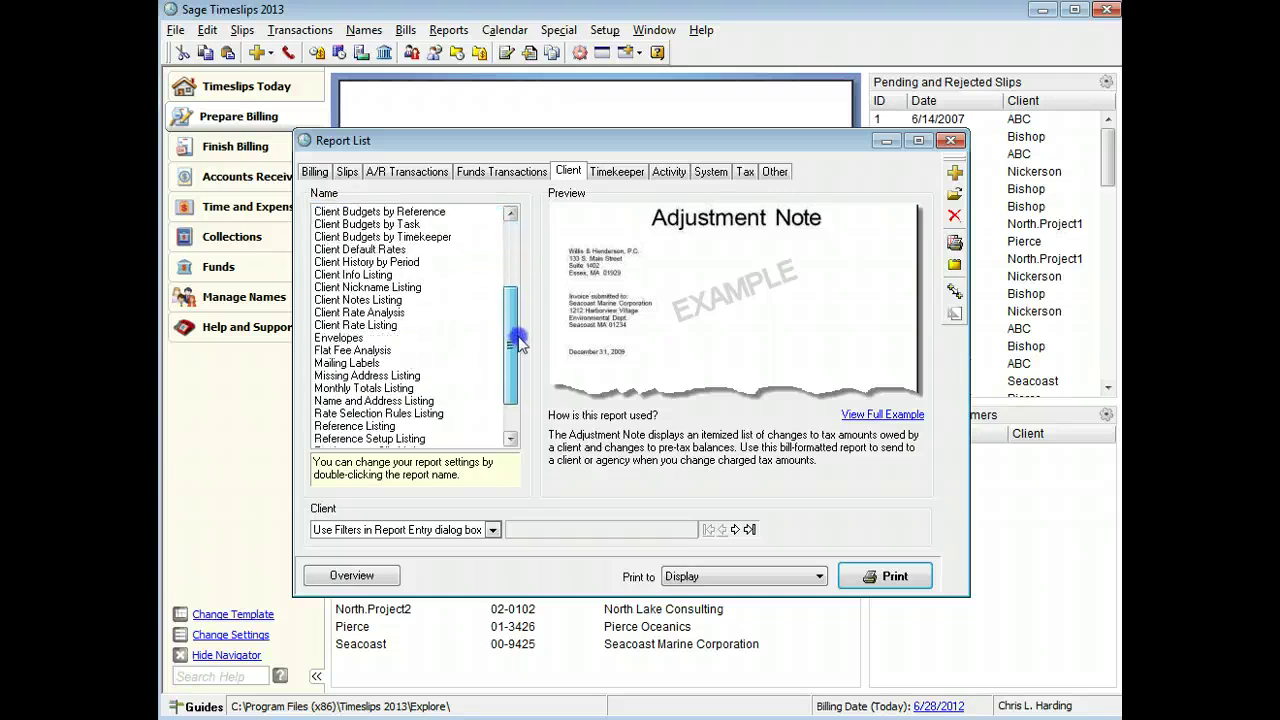
pyautogui.click(369, 355)
pyautogui.click(905, 578)
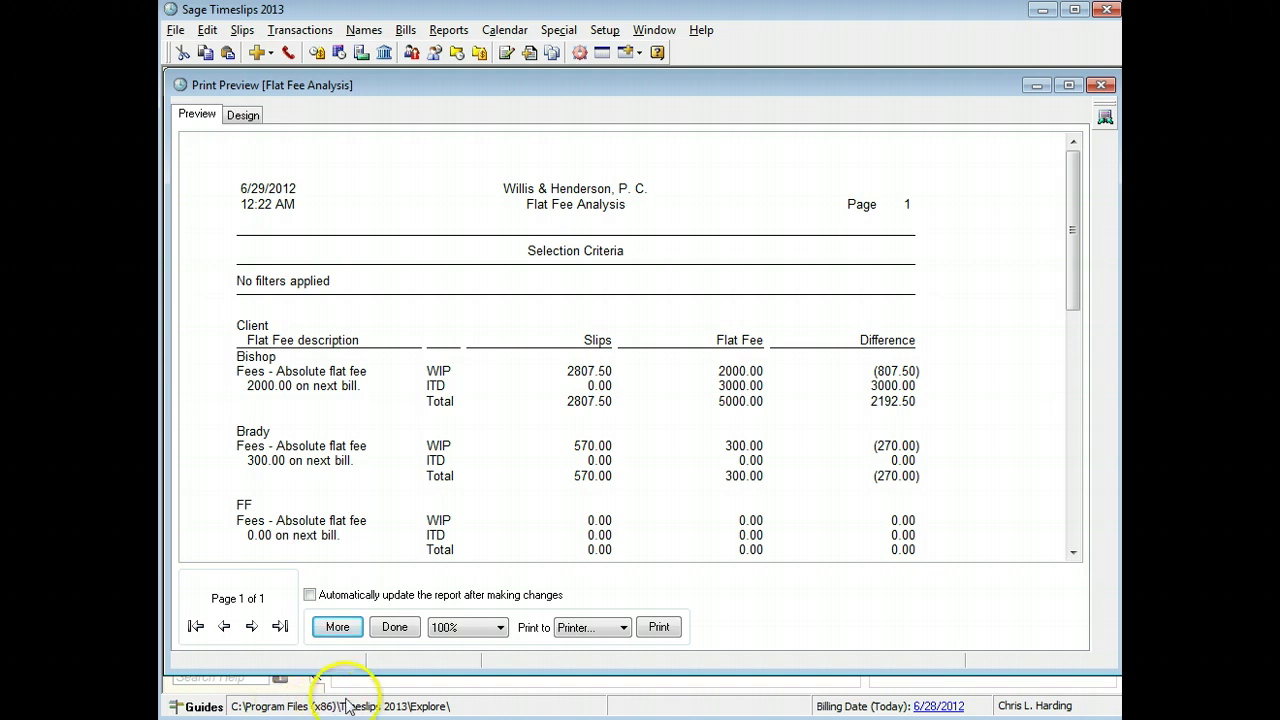
pyautogui.click(394, 627)
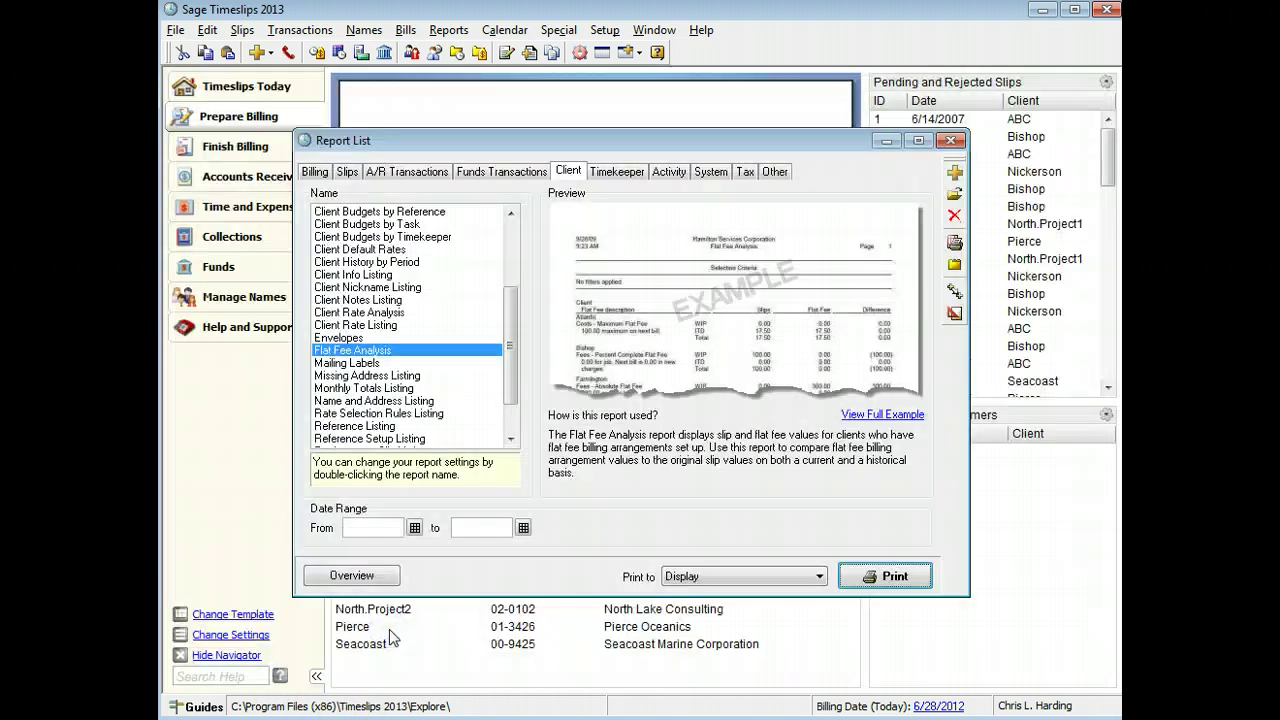
pyautogui.click(953, 144)
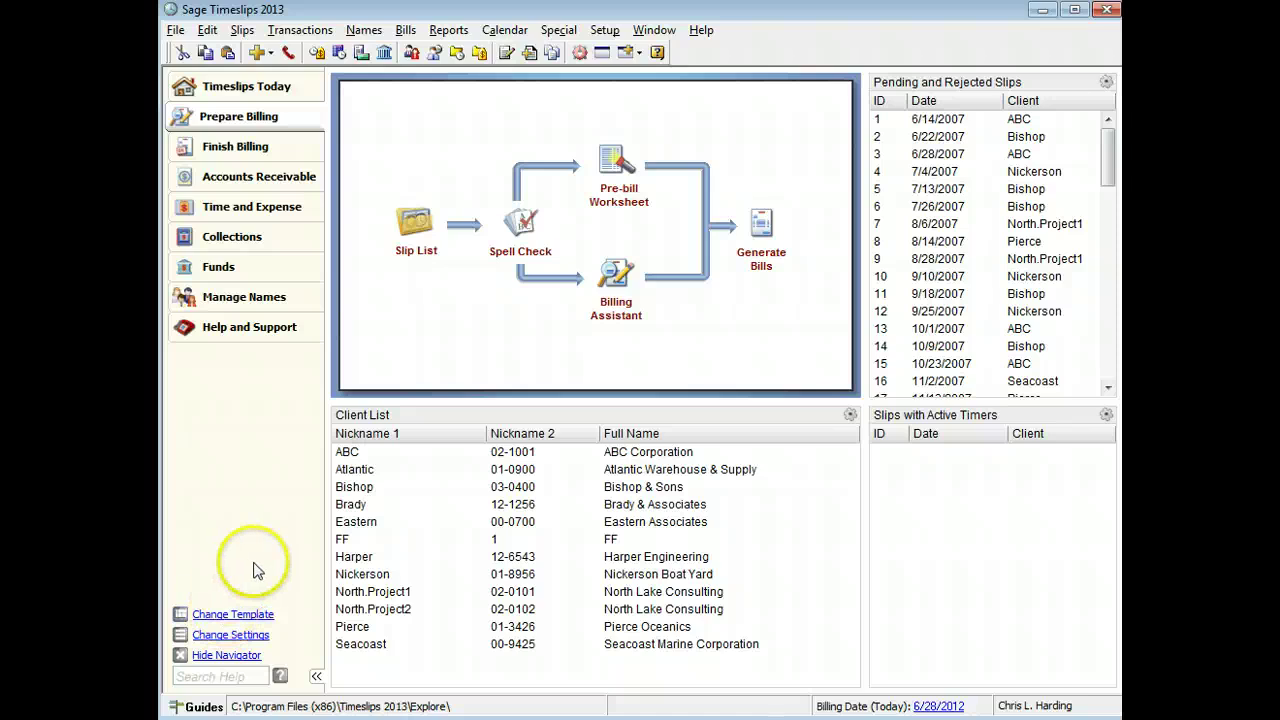
# Open bill generation and change its client filter from ABC to include only Brady
pyautogui.click(765, 262)
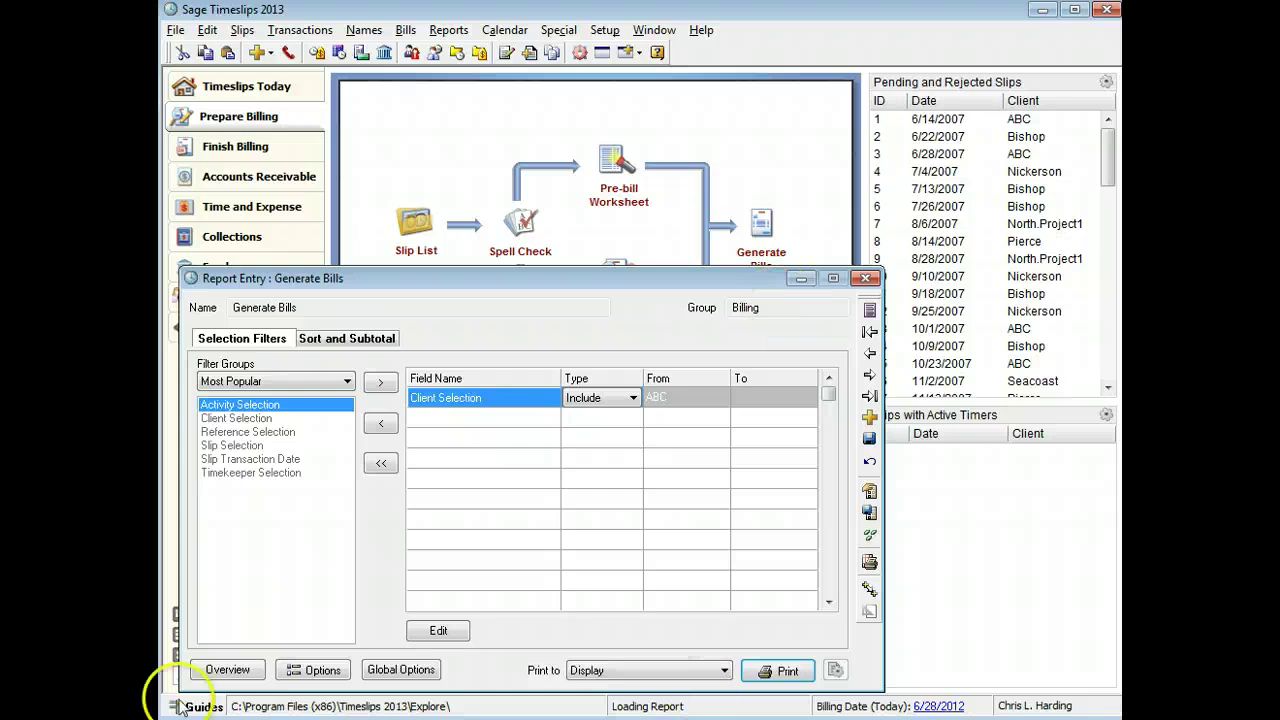
pyautogui.doubleClick(491, 398)
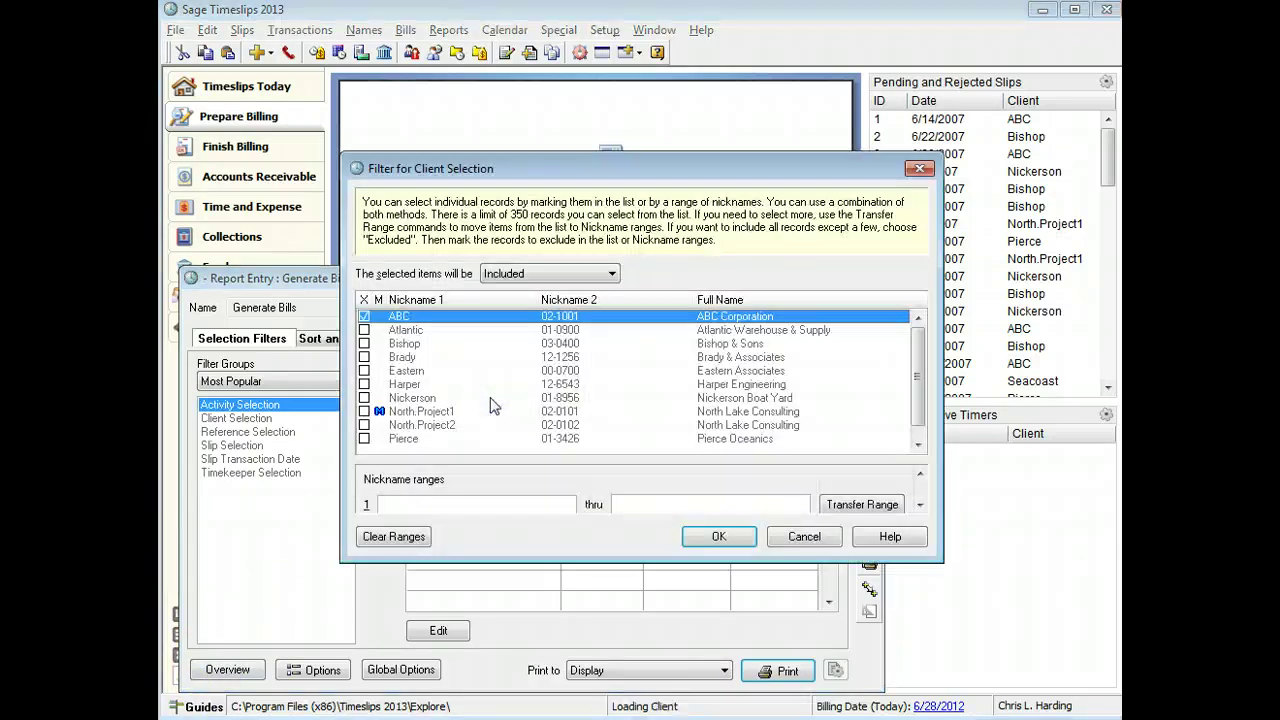
pyautogui.click(364, 316)
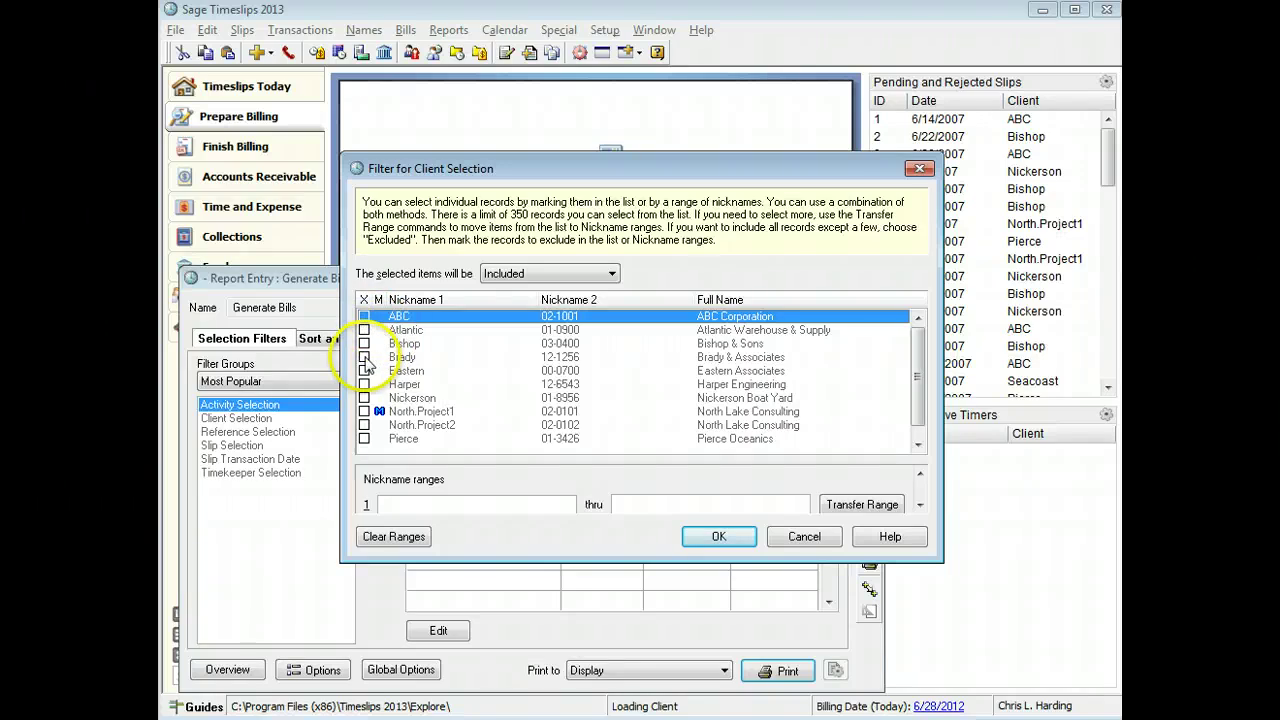
pyautogui.click(365, 358)
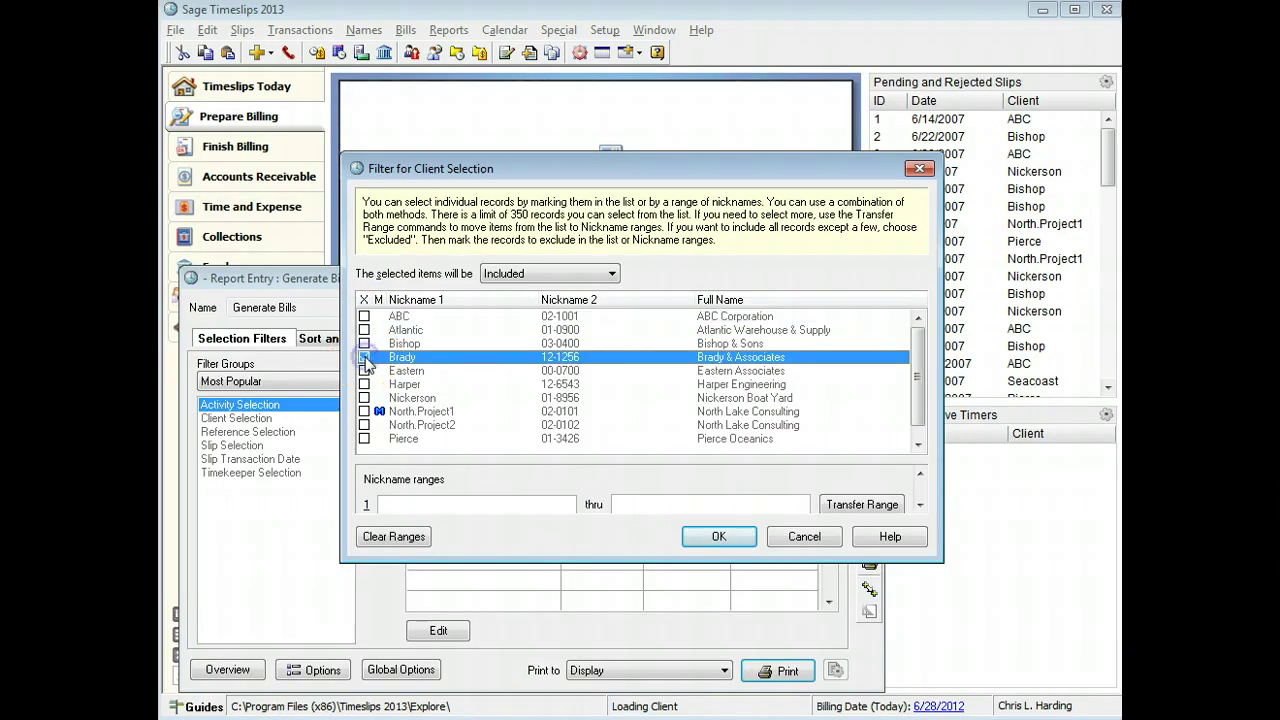
pyautogui.click(689, 540)
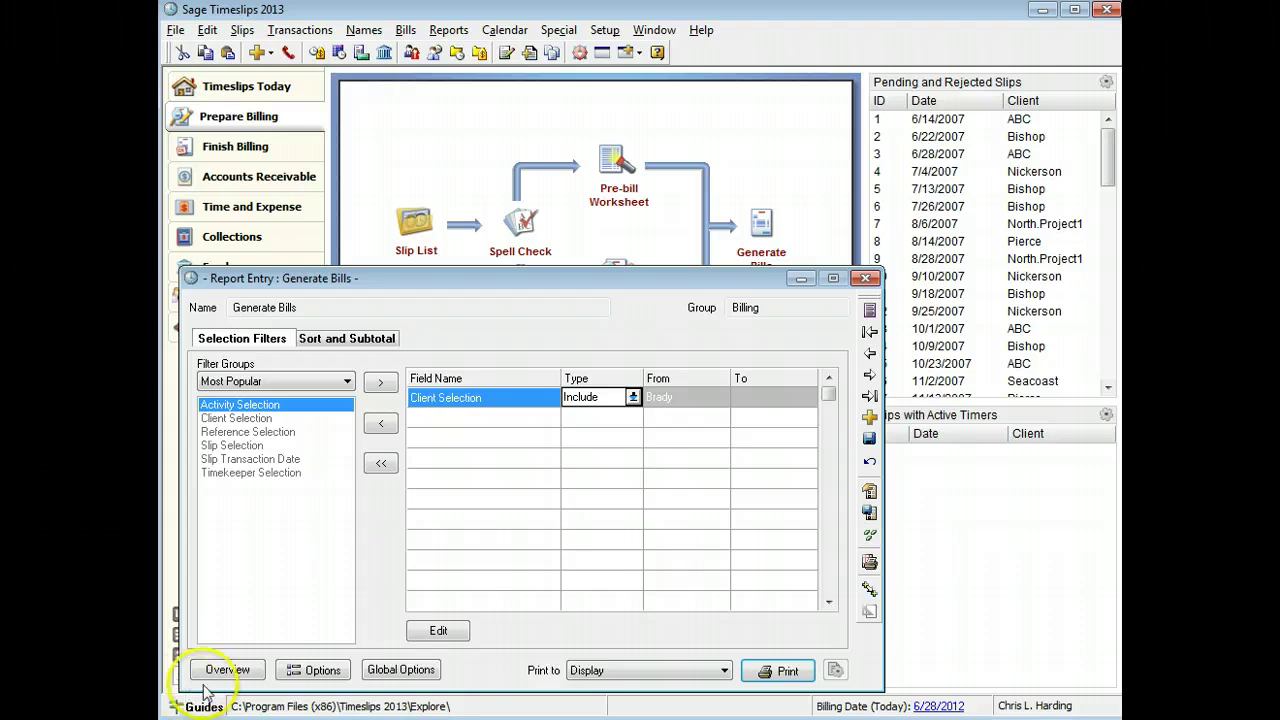
# Preview Brady's bill down to the flat fee message, then close bill generation without saving the report settings
pyautogui.click(785, 671)
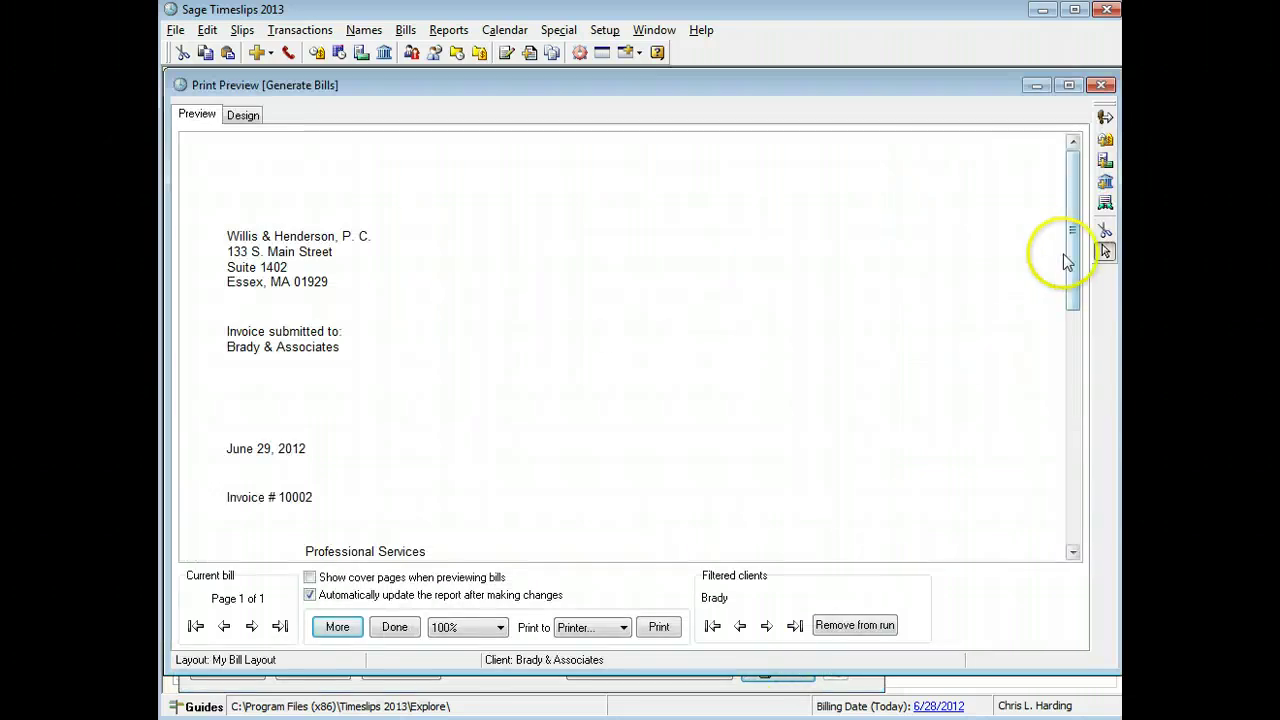
pyautogui.moveTo(1071, 243); pyautogui.dragTo(1096, 374)
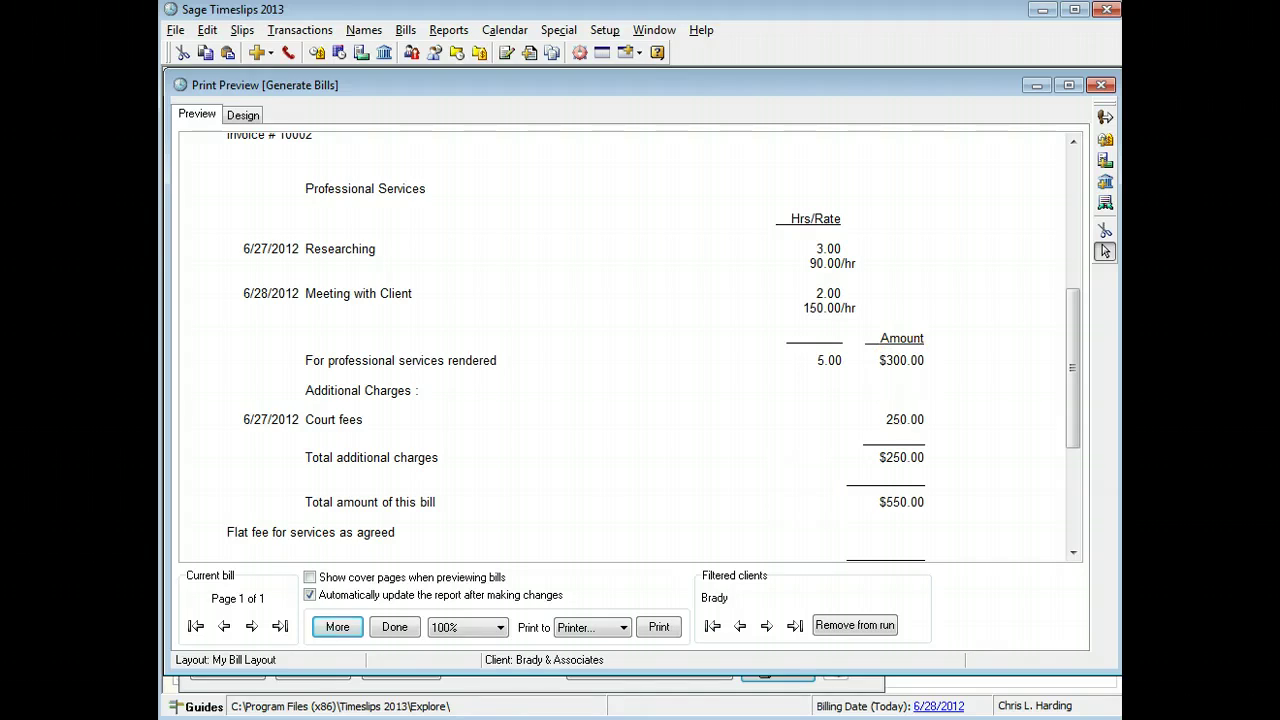
pyautogui.click(394, 627)
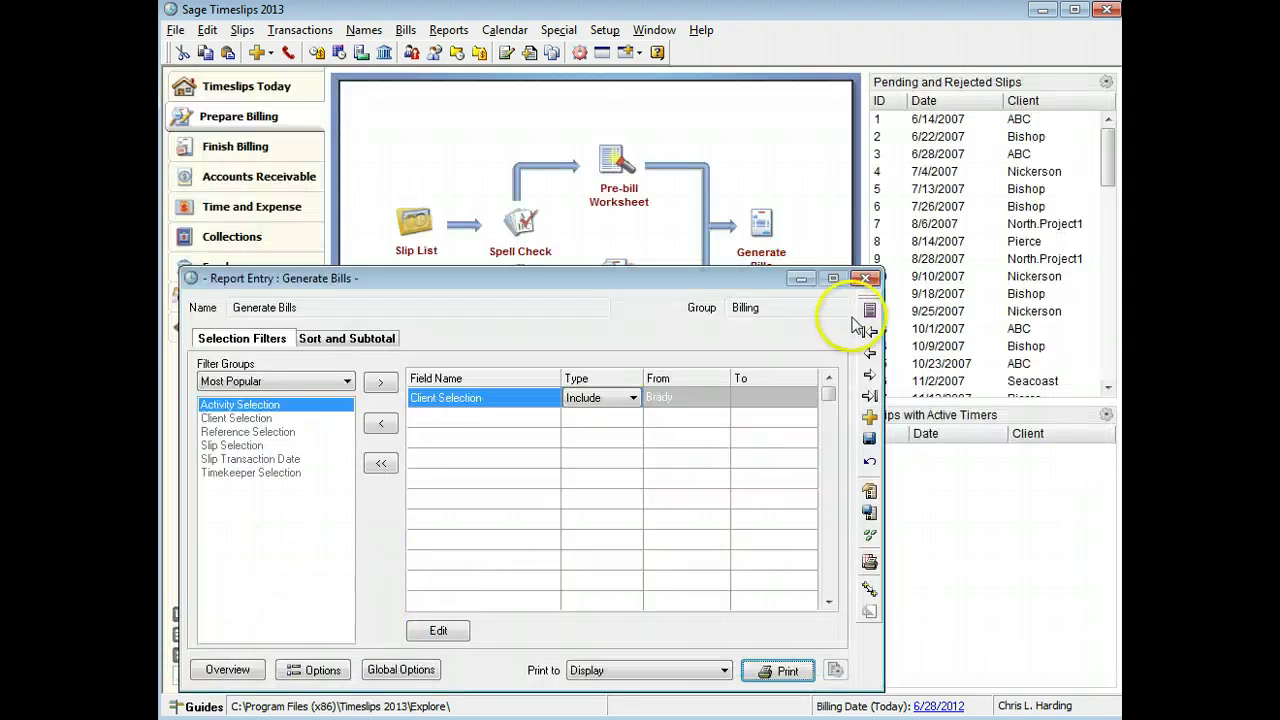
pyautogui.click(866, 278)
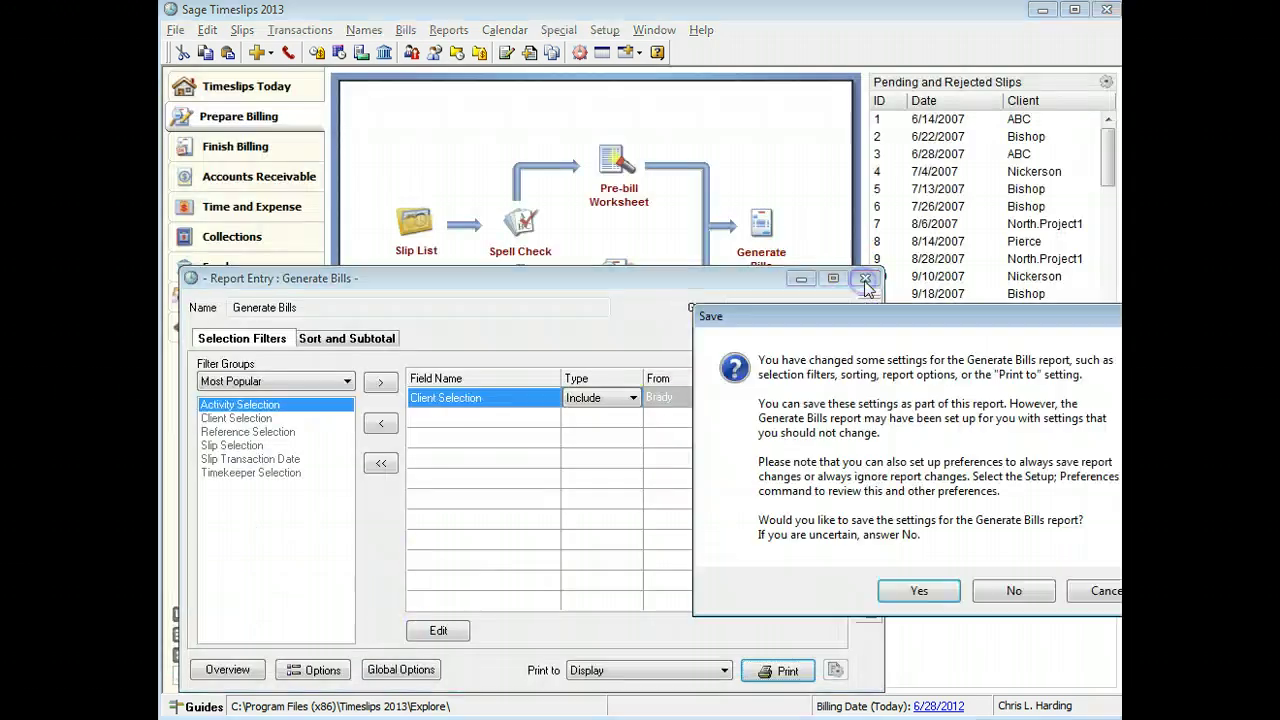
pyautogui.click(1013, 592)
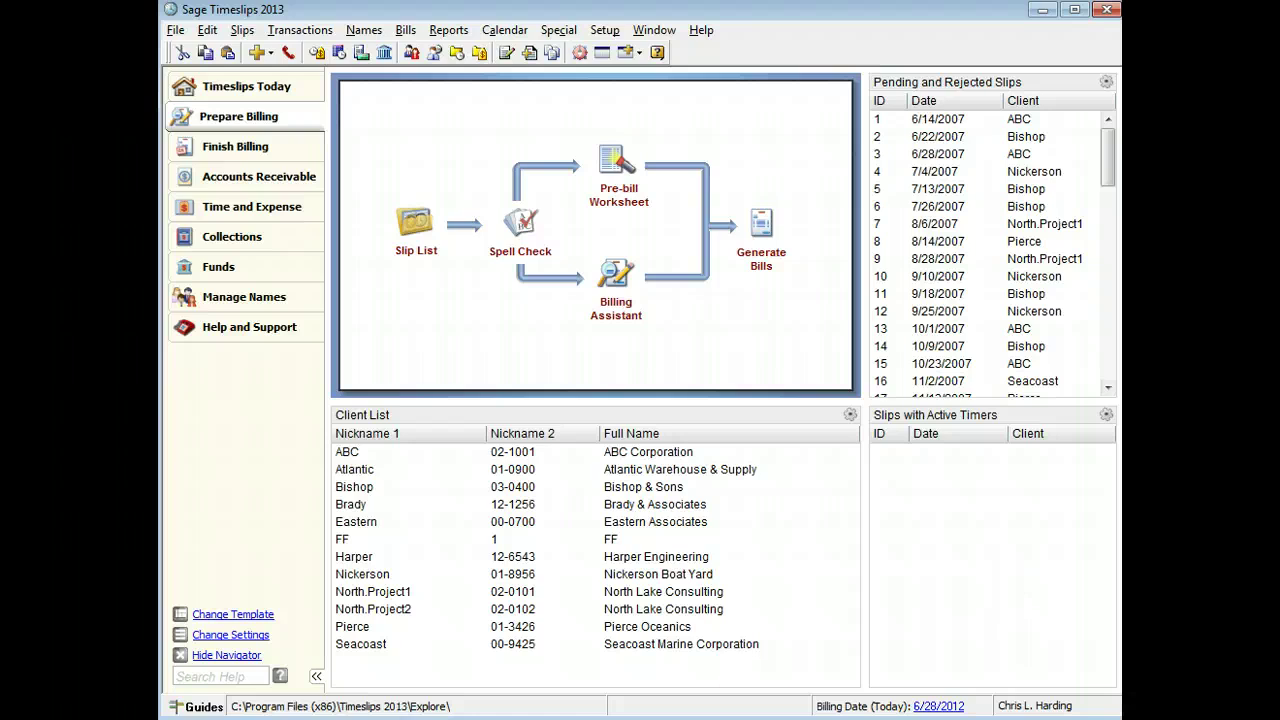